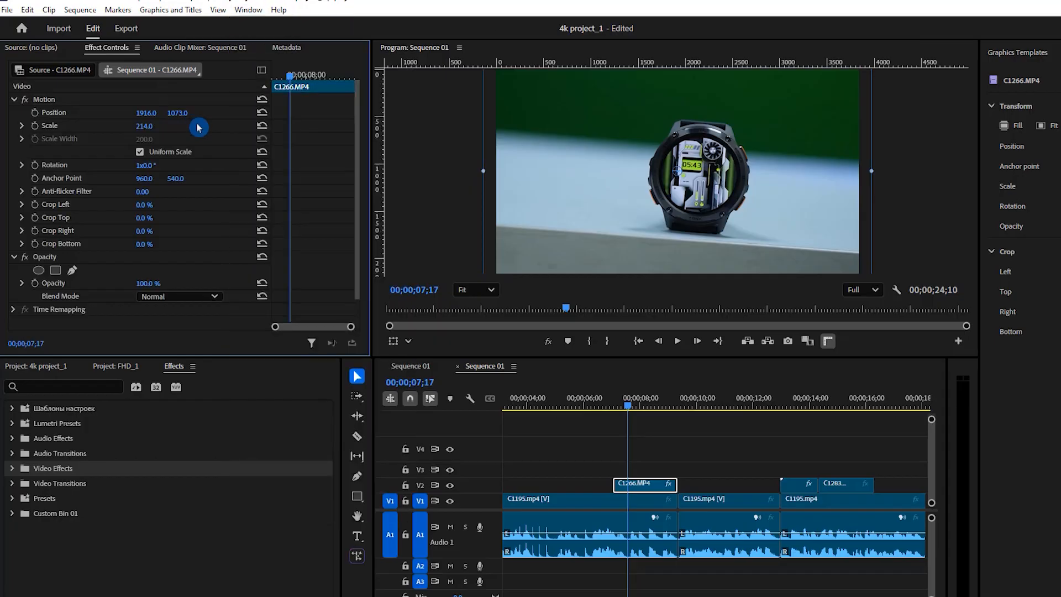
Reposition the selected C1266.MP4 clip in the frame to 1933, 1032
left_click(39, 103)
left_click(53, 114)
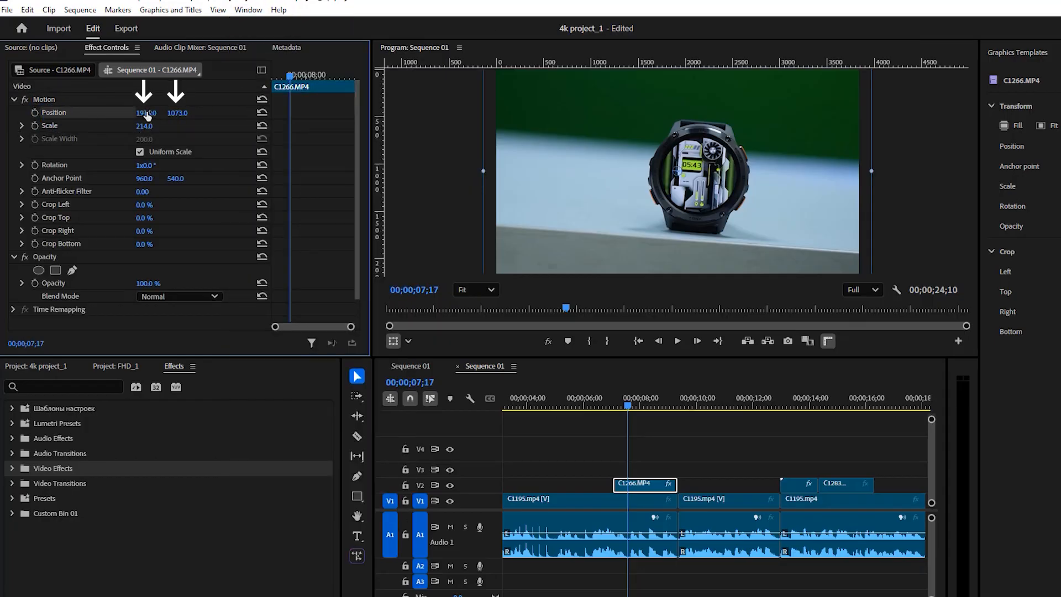
mouse_move(147, 115)
left_mouse_down()
mouse_move(116, 115)
mouse_move(182, 115)
mouse_move(49, 115)
mouse_move(175, 115)
mouse_move(111, 115)
left_mouse_up()
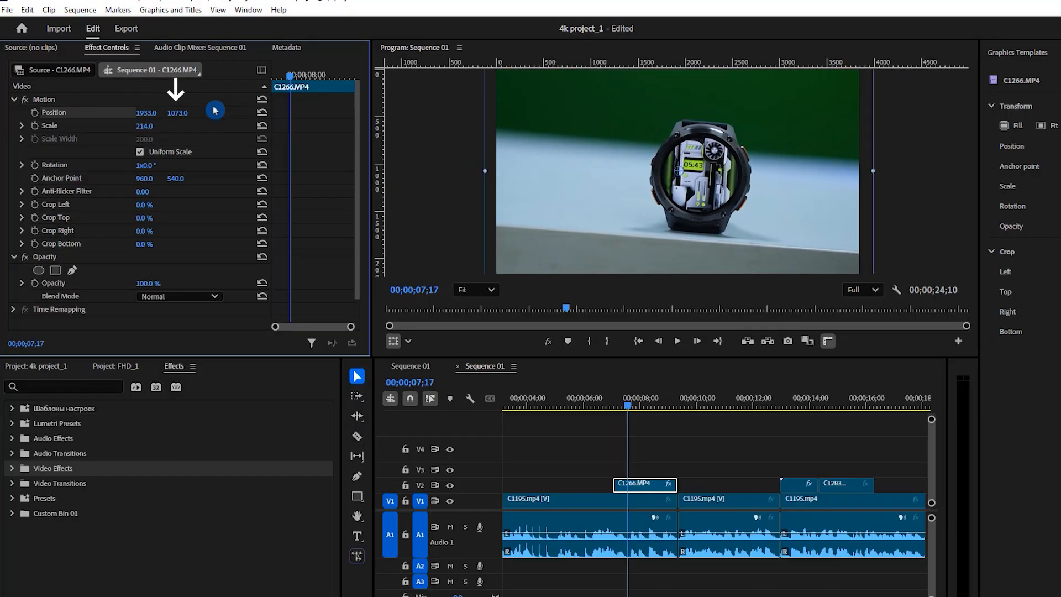
mouse_move(178, 112)
left_mouse_down()
mouse_move(265, 113)
mouse_move(143, 112)
mouse_move(237, 113)
mouse_move(193, 112)
left_mouse_up()
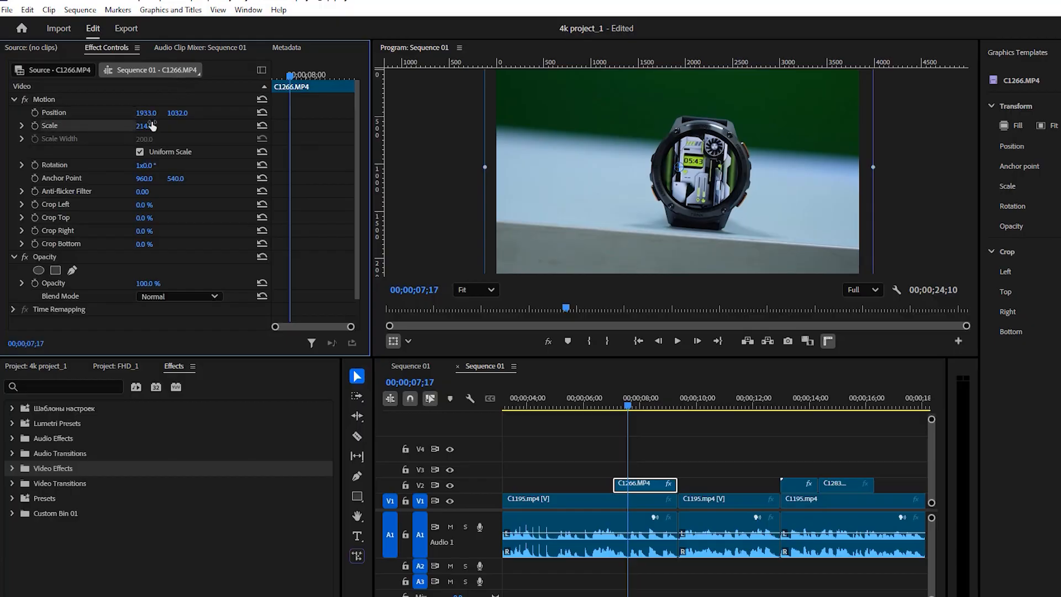
Scale the C1266.MP4 clip to 217 and try out its rotation
mouse_move(144, 125)
left_mouse_down()
mouse_move(233, 126)
mouse_move(152, 125)
left_mouse_up()
left_click(69, 165)
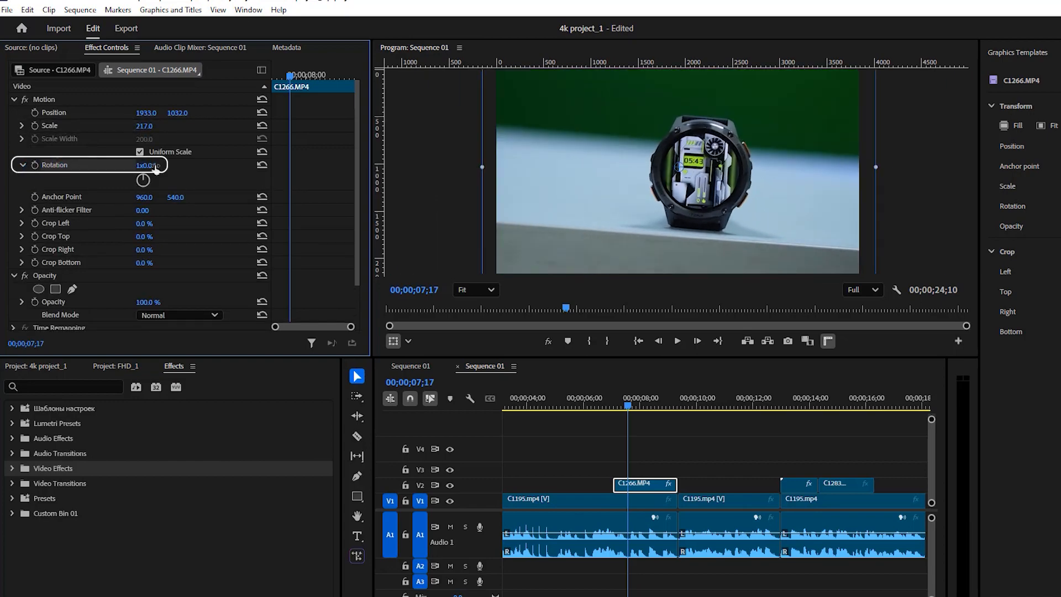
left_click_drag(147, 165, 282, 165)
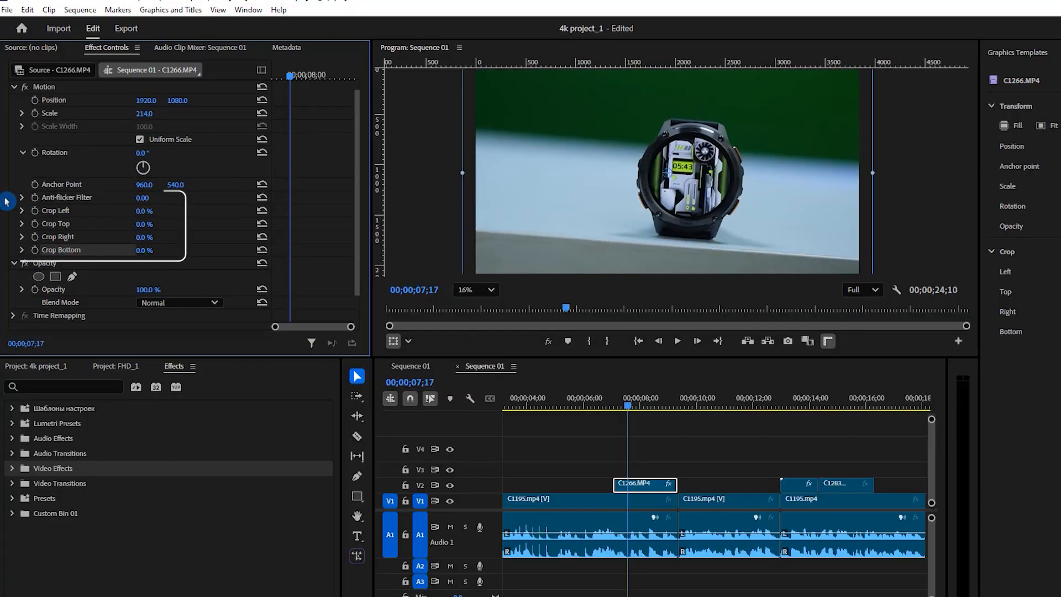
Try cropping the C1266.MP4 clip from its left edge
left_click(94, 90)
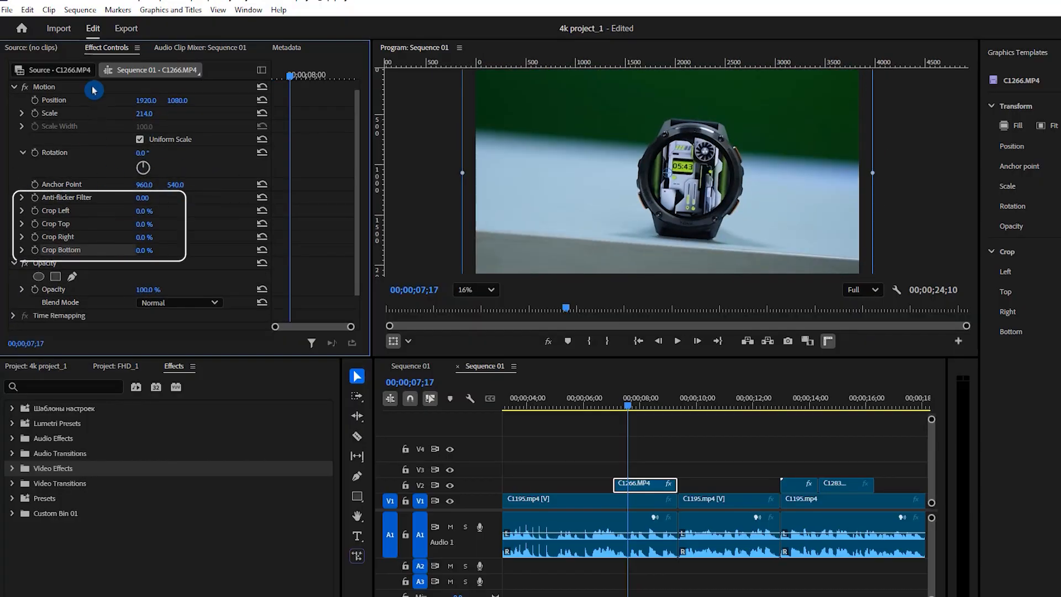
left_click_drag(144, 215, 165, 214)
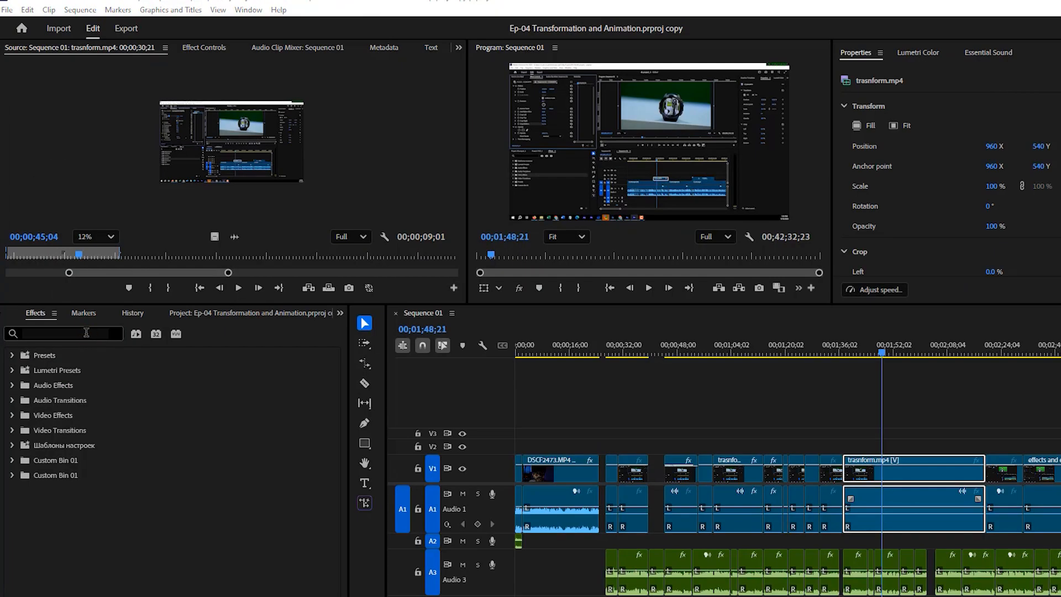
Search the effects for "crop" and apply the Crop effect to the trasnform.mp4 clip
left_click(86, 332)
type("crop")
left_click_drag(51, 445, 902, 475)
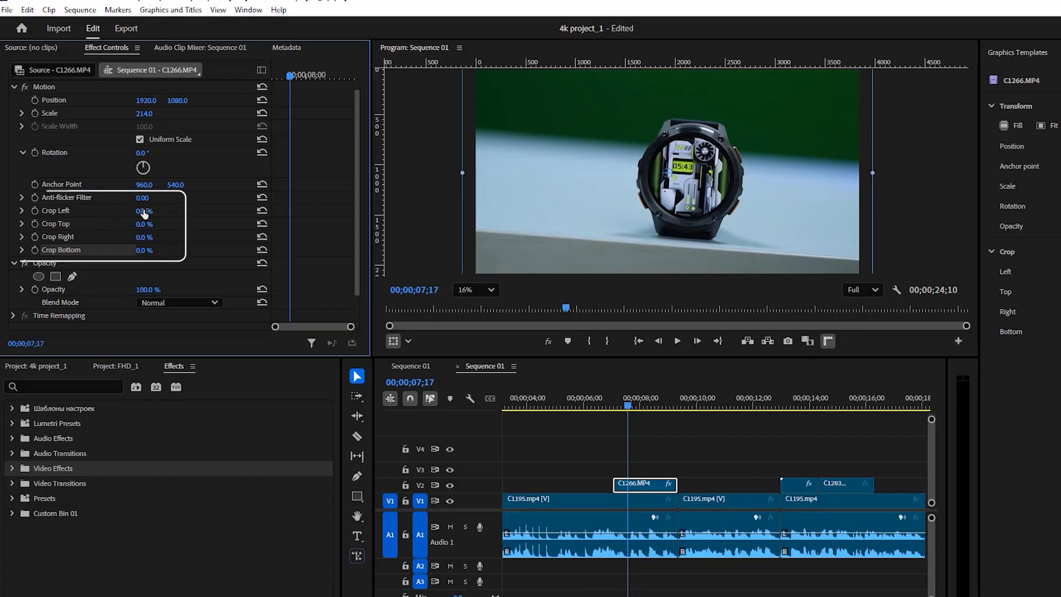
Crop the C1266.MP4 clip's top edge by 5% and try out its opacity setting
mouse_move(144, 213)
left_mouse_down()
mouse_move(199, 213)
mouse_move(144, 214)
left_mouse_up()
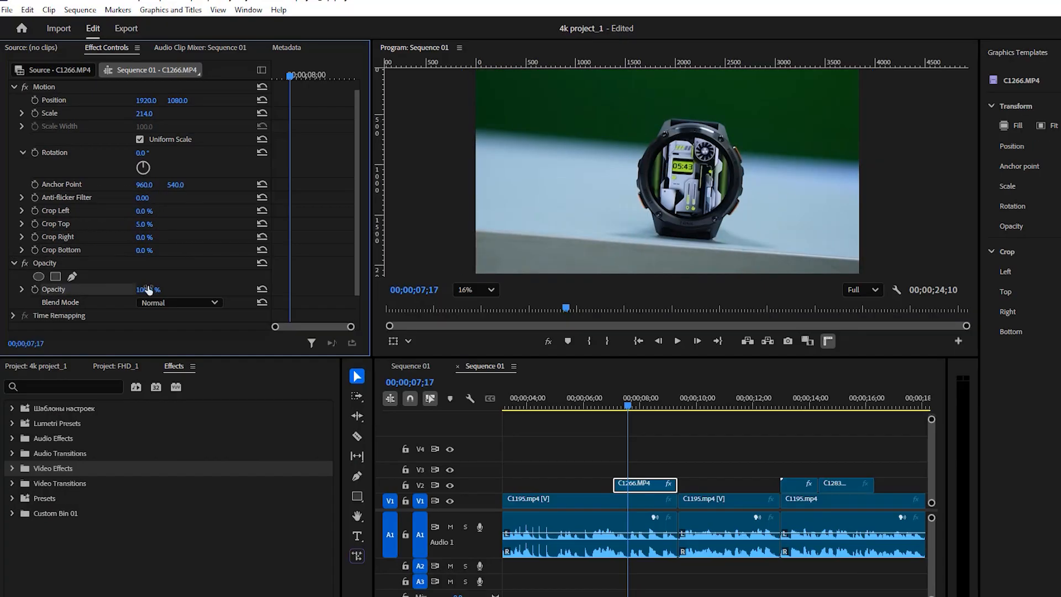
mouse_move(147, 290)
left_mouse_down()
mouse_move(105, 290)
mouse_move(147, 290)
left_mouse_up()
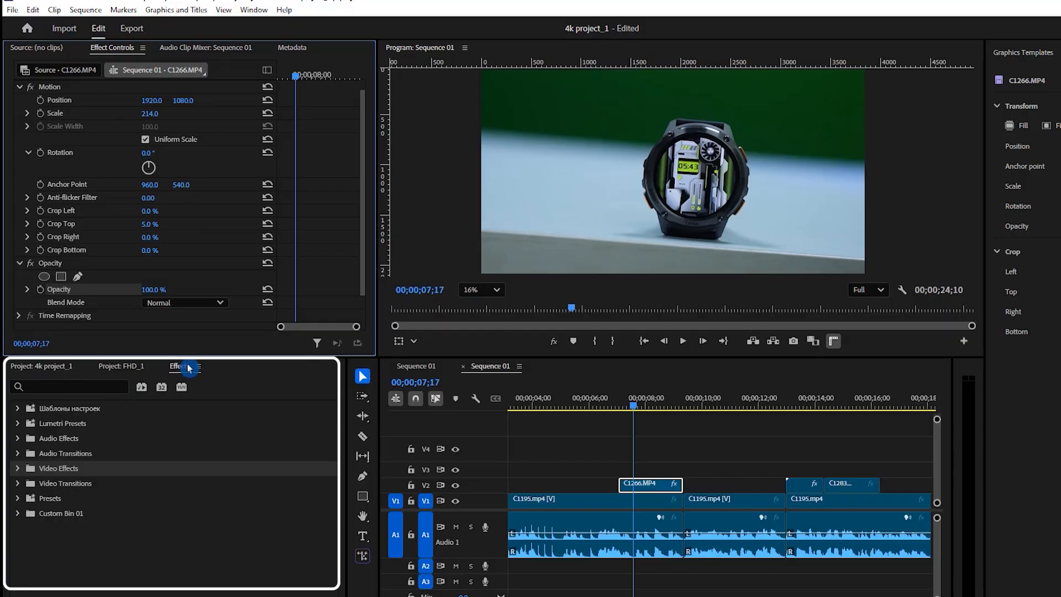
Look through the effects library, examining the video effect categories such as Adjust and Blur & Sharpen
left_click(53, 387)
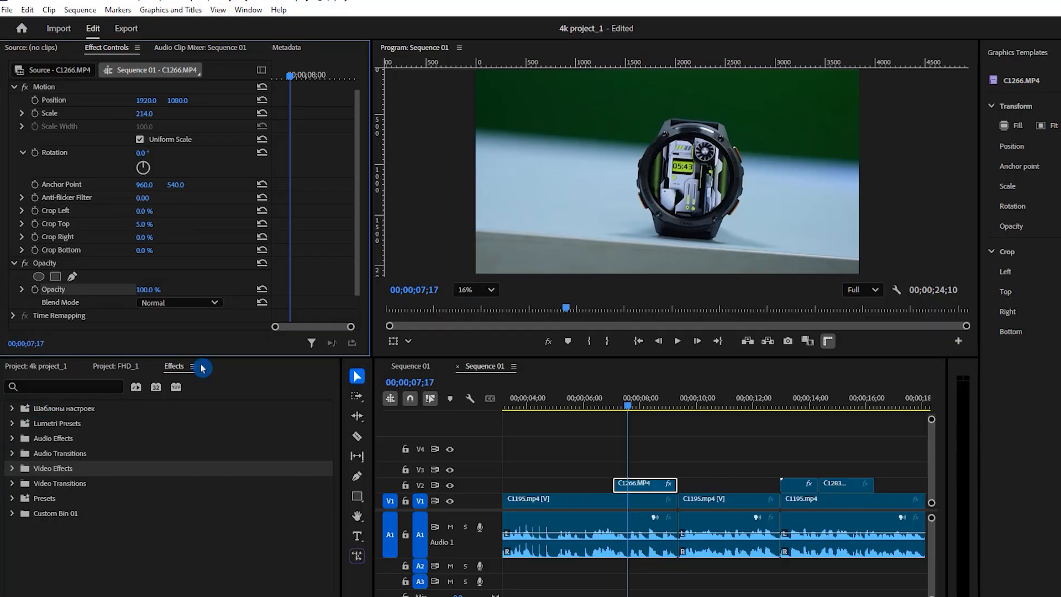
left_click(183, 367)
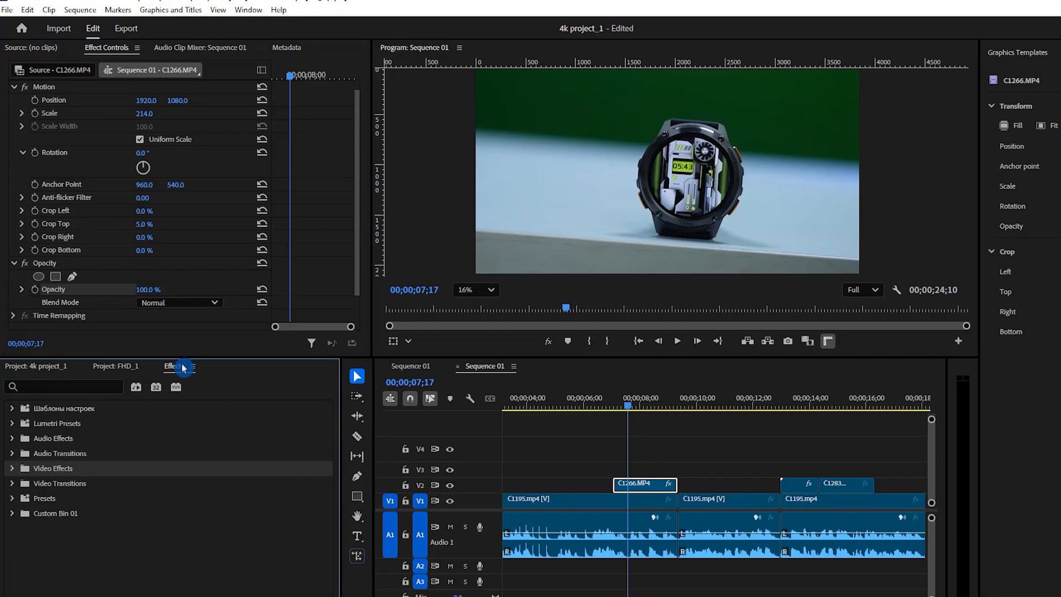
left_click(49, 390)
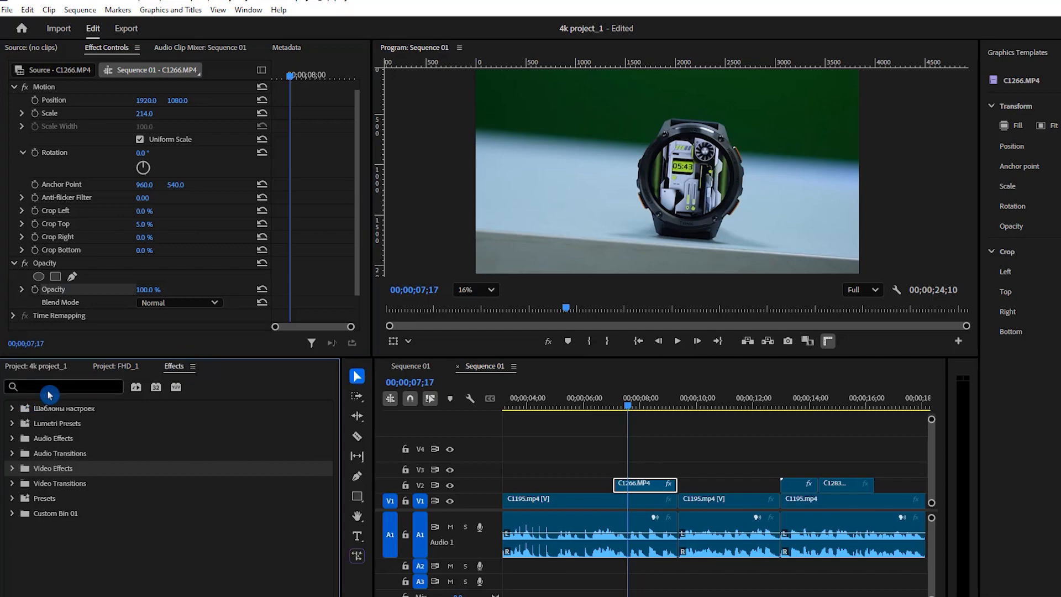
left_click(49, 392)
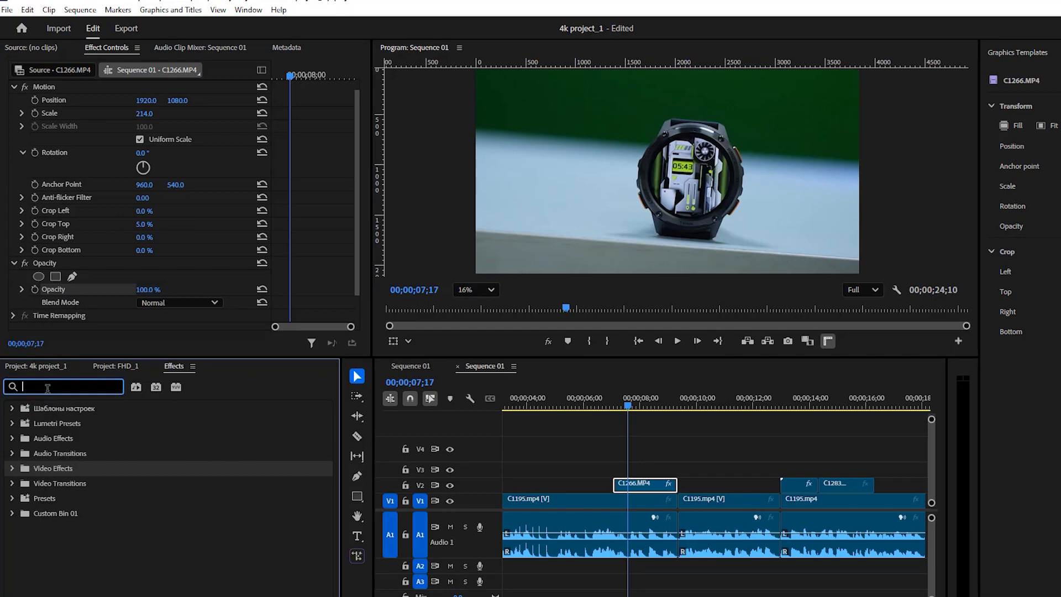
mouse_move(148, 289)
left_mouse_down()
mouse_move(104, 290)
mouse_move(148, 289)
left_mouse_up()
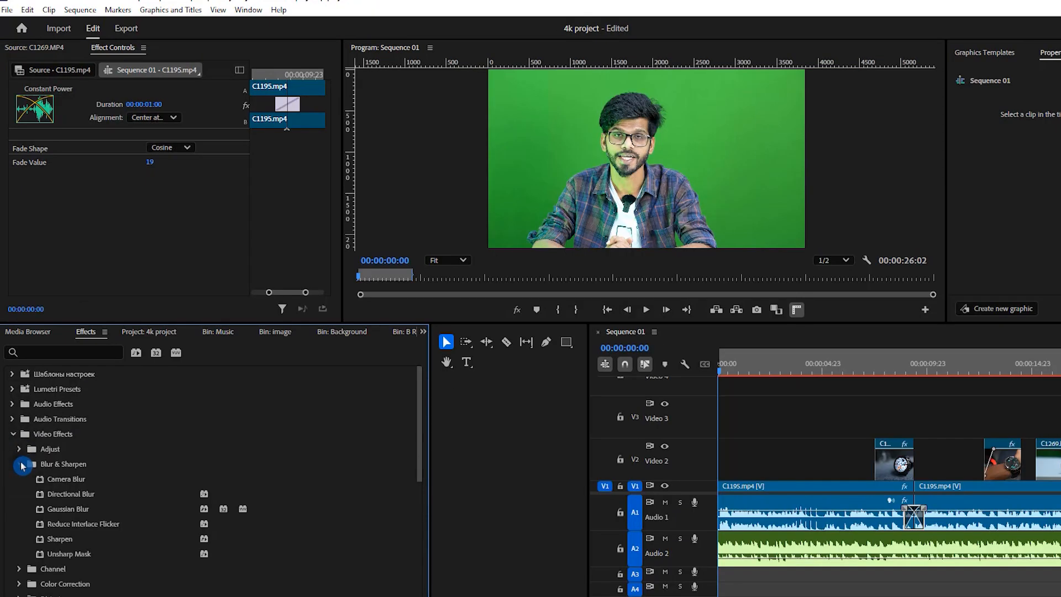
left_click(21, 464)
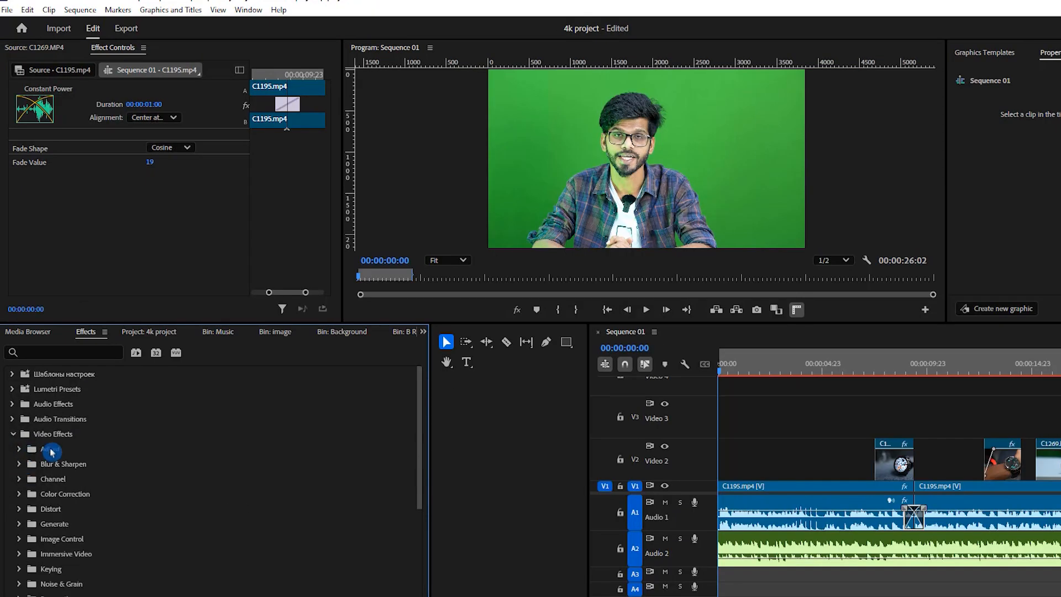
left_click(18, 449)
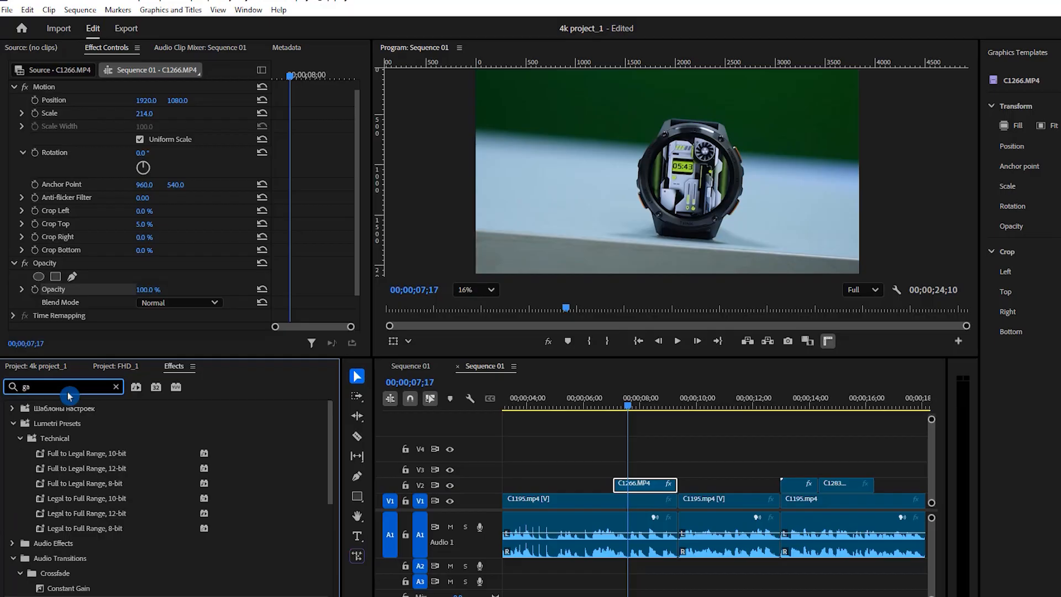
Search the effects for "gaus", apply Gaussian Blur to the C1266.MP4 clip and adjust its blurriness
type("us")
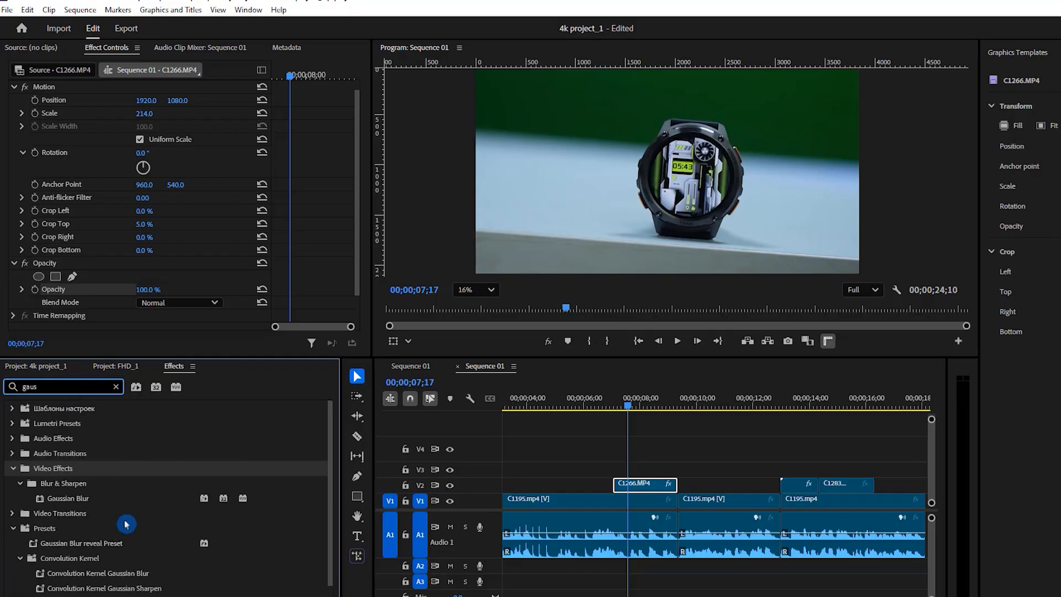
left_click(71, 498)
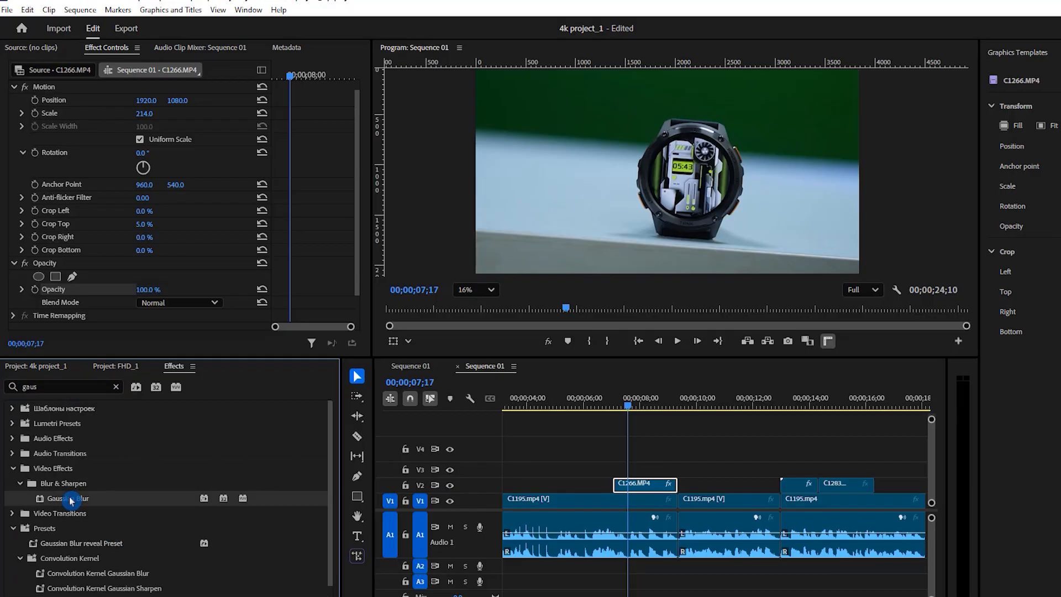
left_click_drag(633, 499, 640, 484)
scroll(158, 216, "down", 2)
scroll(158, 219, "down", 2)
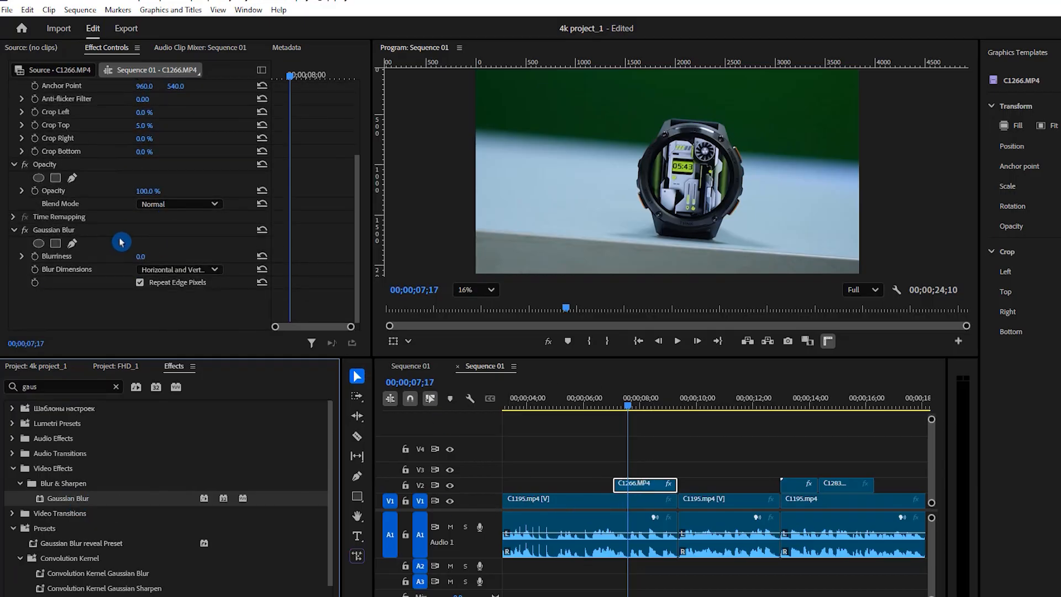
left_click(64, 230)
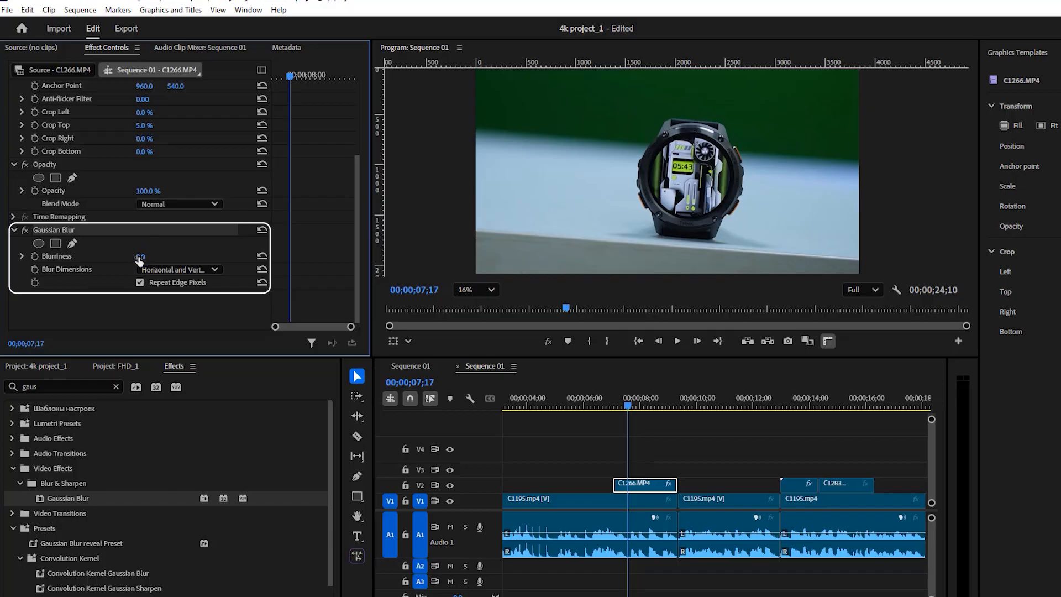
mouse_move(140, 257)
left_mouse_down()
mouse_move(169, 256)
mouse_move(139, 257)
left_mouse_up()
Find Levels among the Adjust video effects and apply it to the first C1195.mp4 clip in the 4k project
left_click(70, 431)
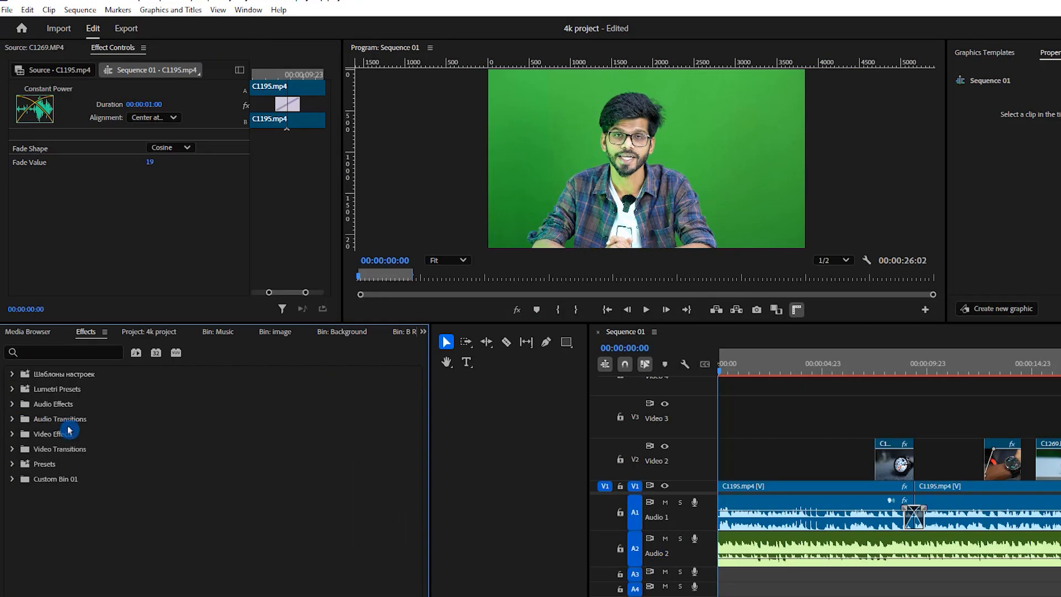
left_click(12, 435)
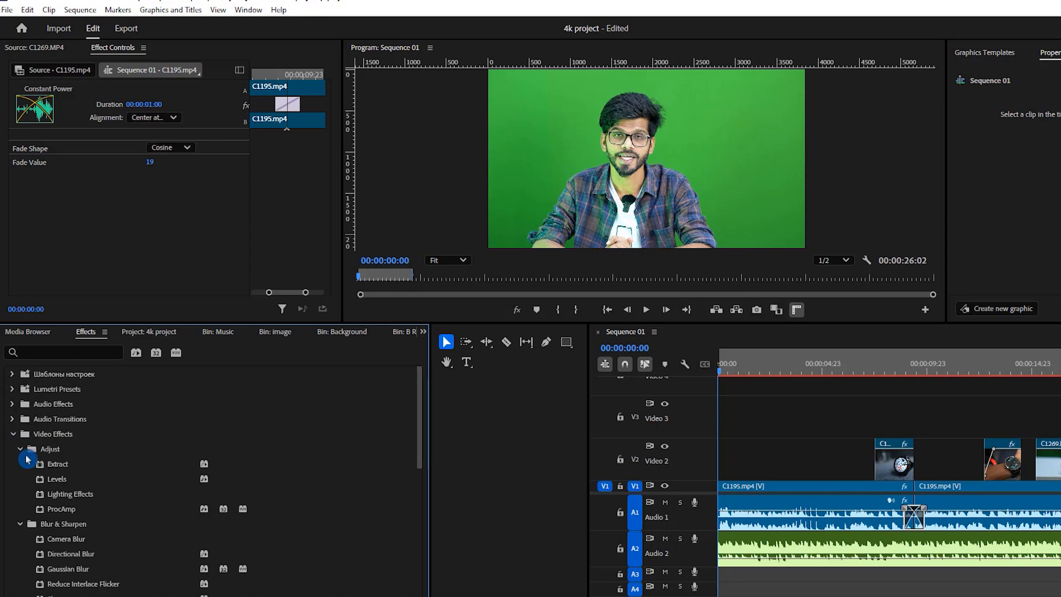
left_click(20, 449)
left_click(20, 463)
left_click(42, 450)
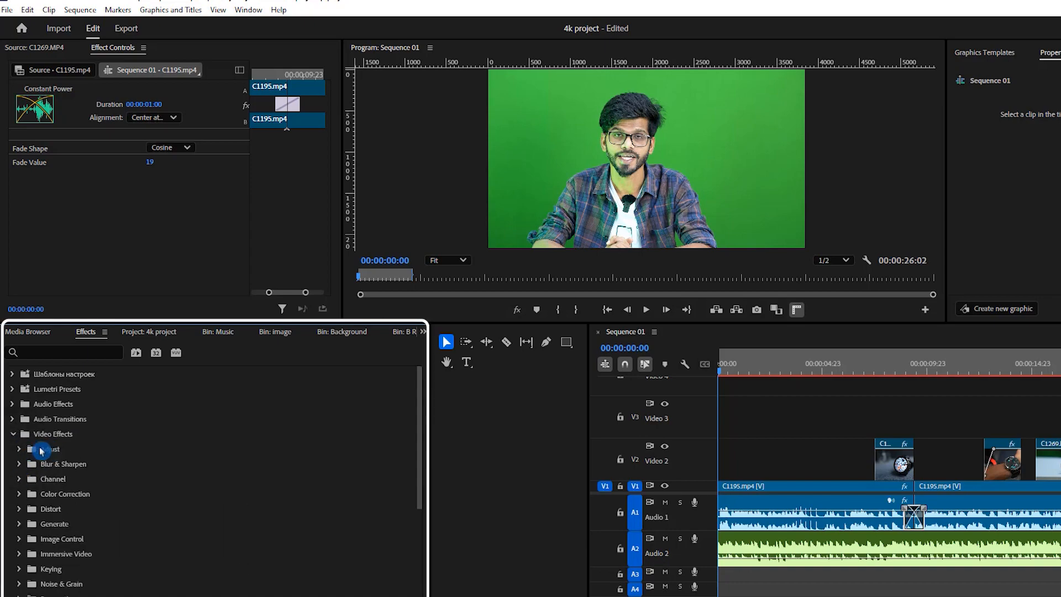
left_click(22, 449)
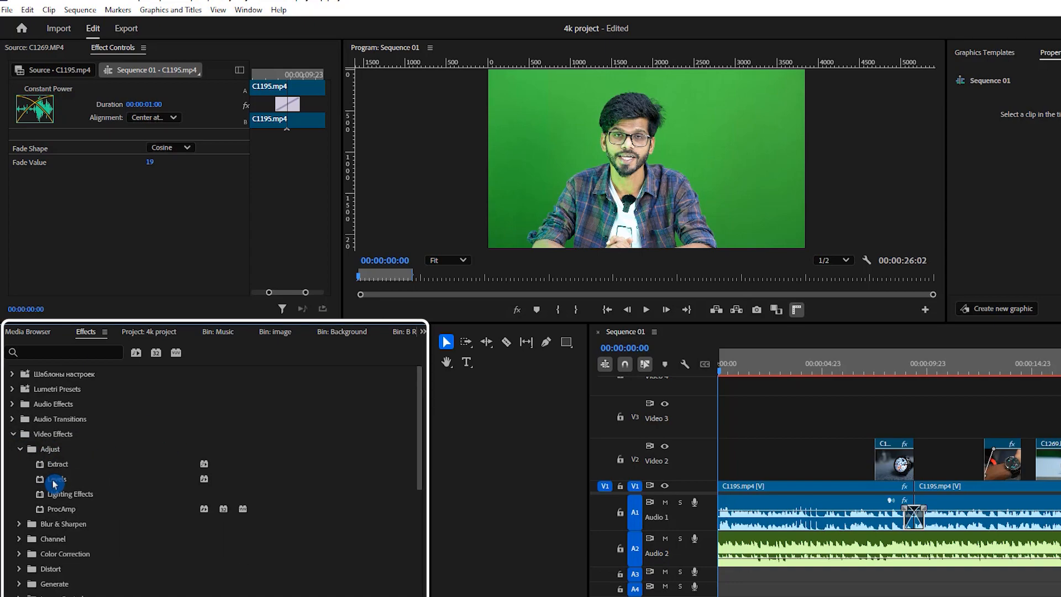
left_click_drag(54, 479, 439, 442)
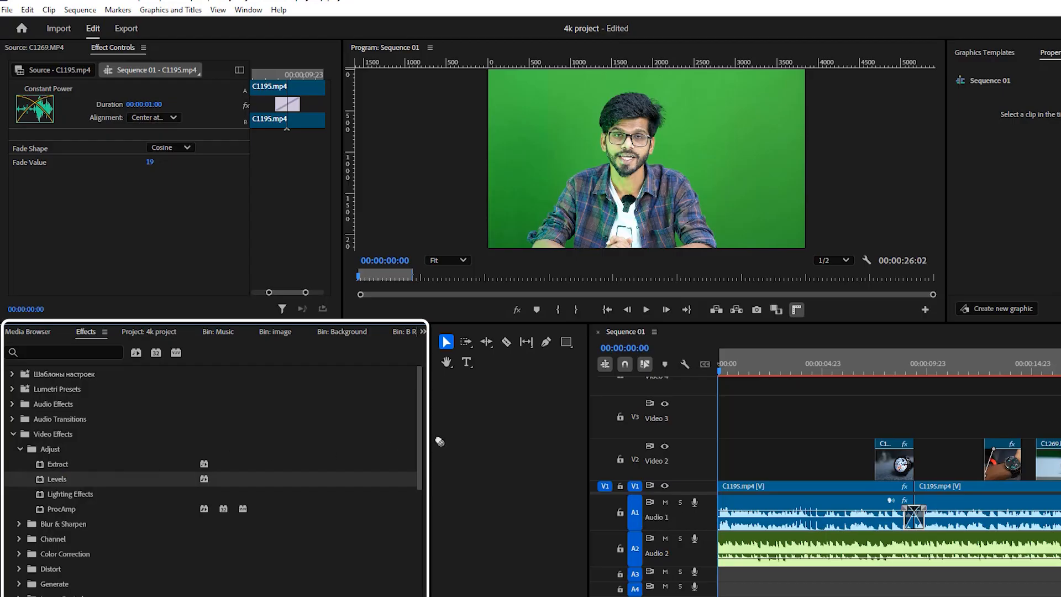
left_click(770, 487)
In the Levels effect, set (RGB) Black Input Level to 95, (RGB) Gamma to 228 and (R) White Input Level to 4
left_click(110, 148)
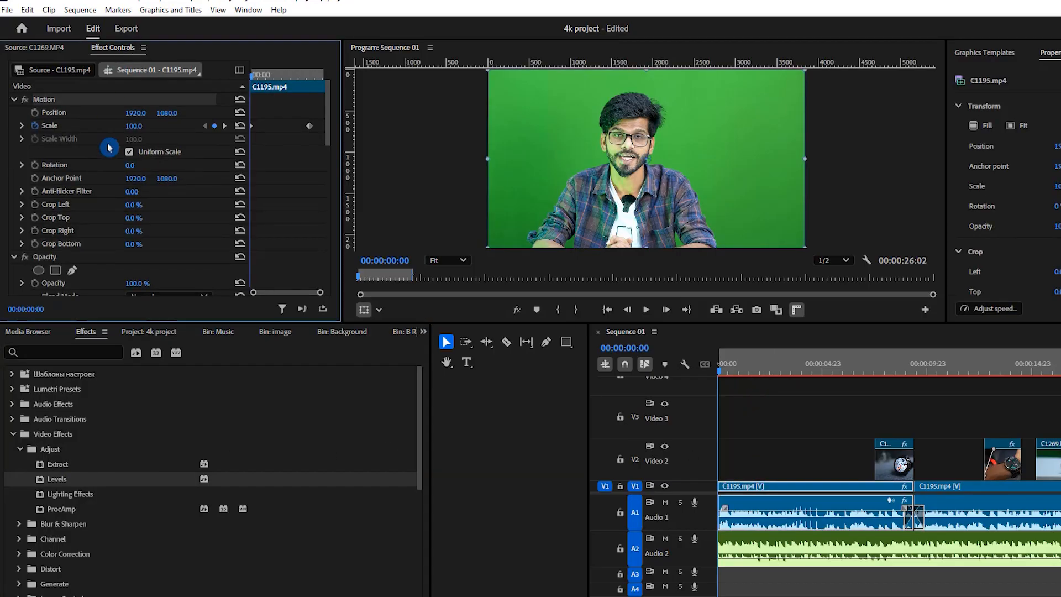
scroll(109, 147, "down", 5)
left_click(41, 186)
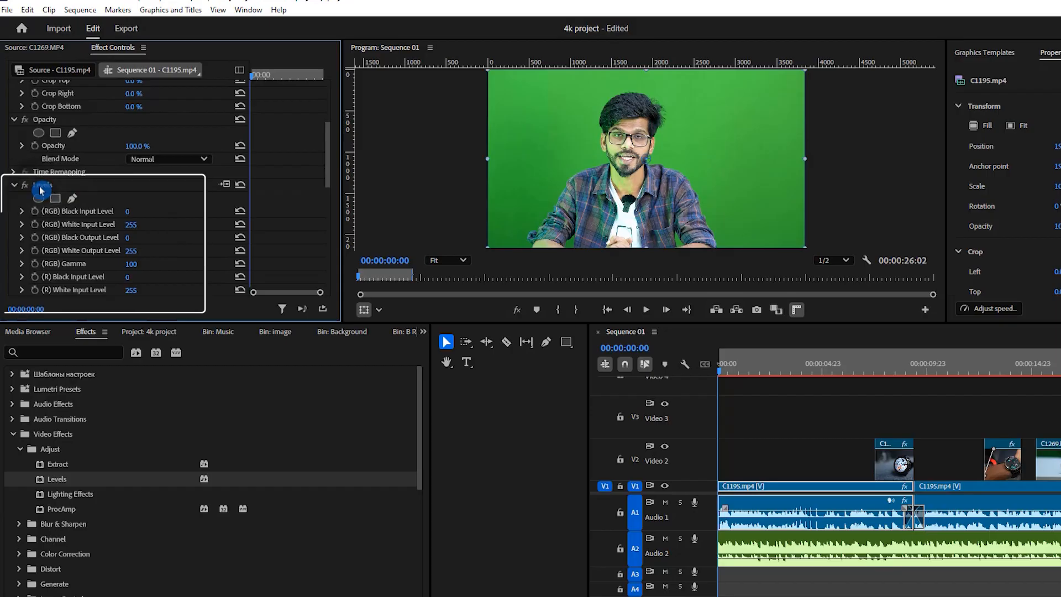
scroll(168, 190, "down", 1)
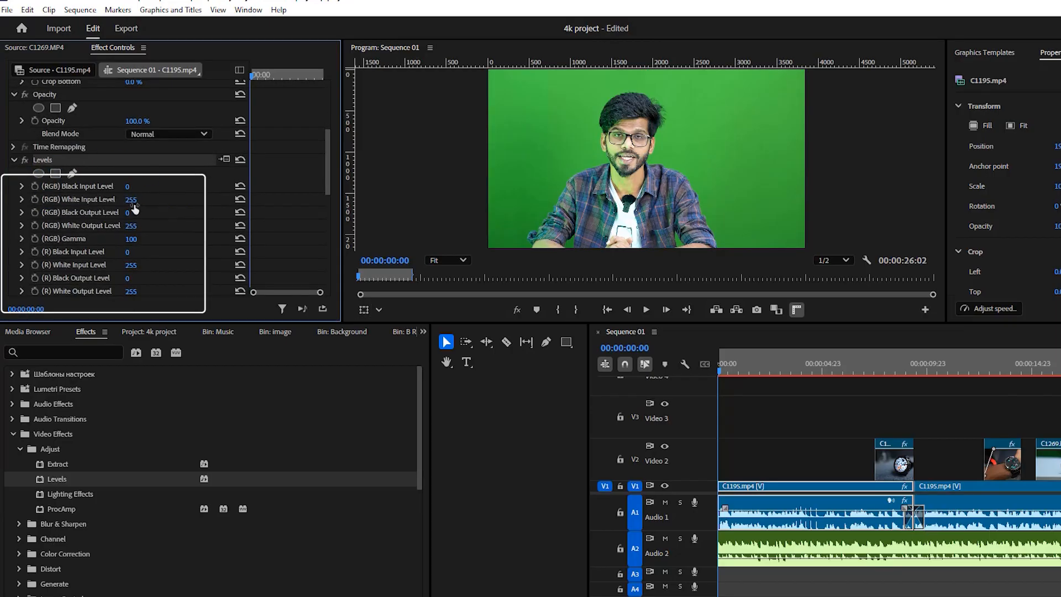
left_click_drag(129, 188, 157, 187)
left_click_drag(137, 241, 208, 241)
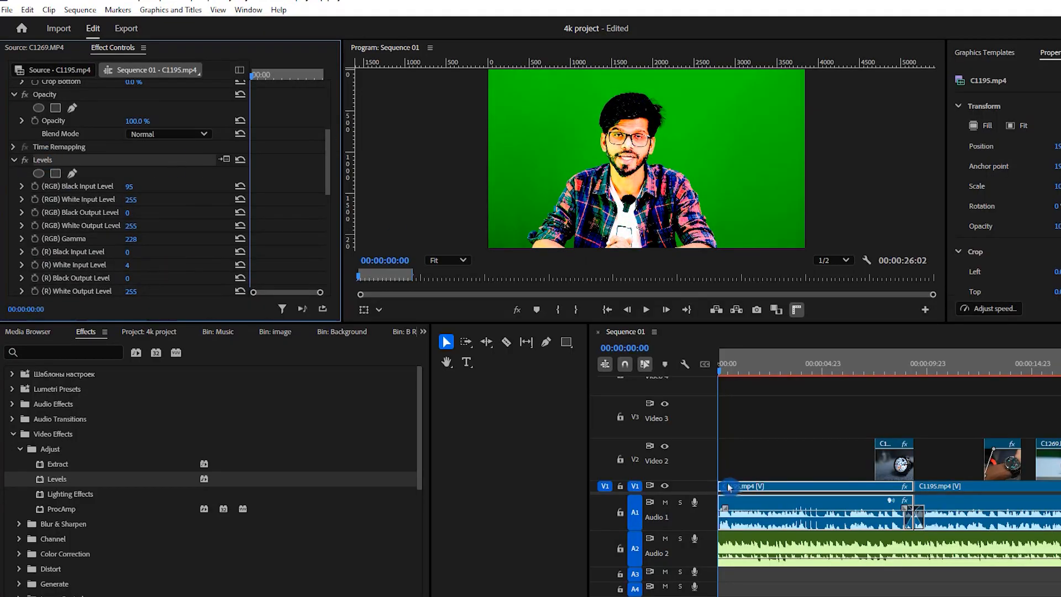
Toggle the Levels effect off and on to compare the picture with and without it
left_click(26, 165)
left_click(26, 165)
left_click(26, 165)
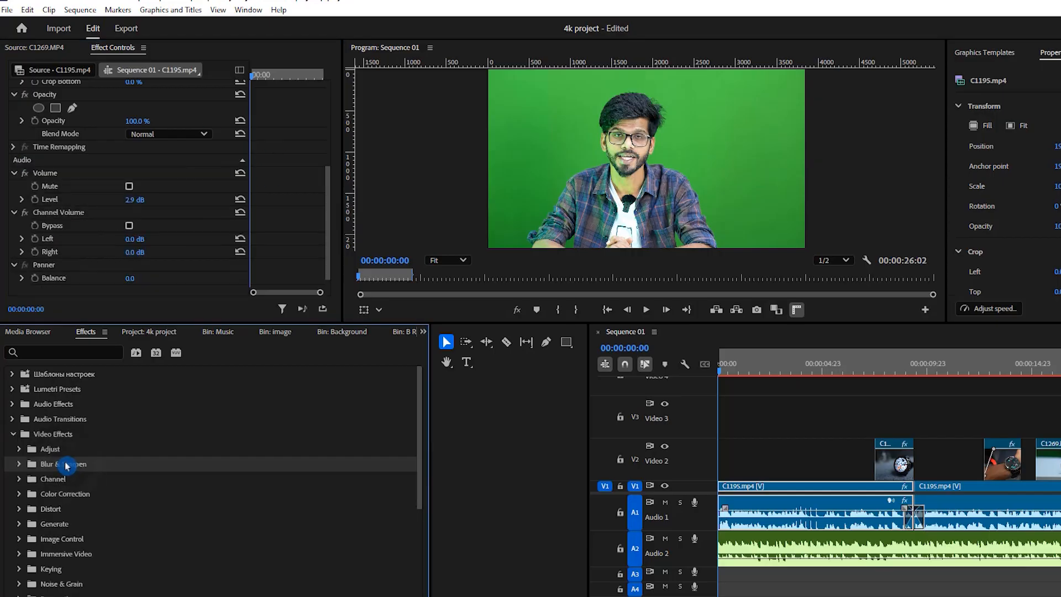
Try applying Gaussian Blur from the Blur & Sharpen effects to the first C1195.mp4 clip
left_click(21, 465)
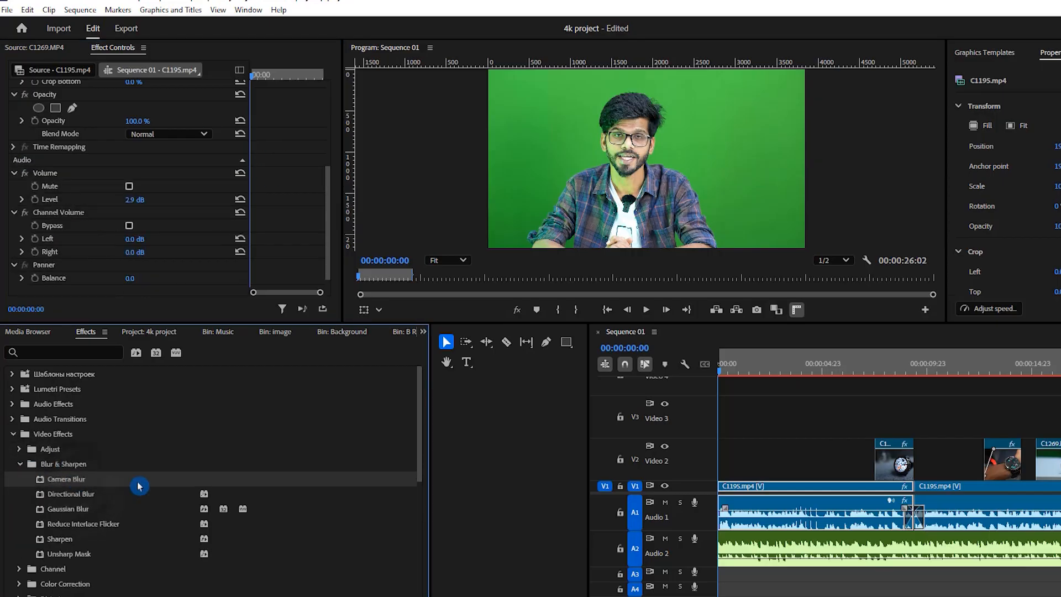
left_click_drag(74, 513, 310, 504)
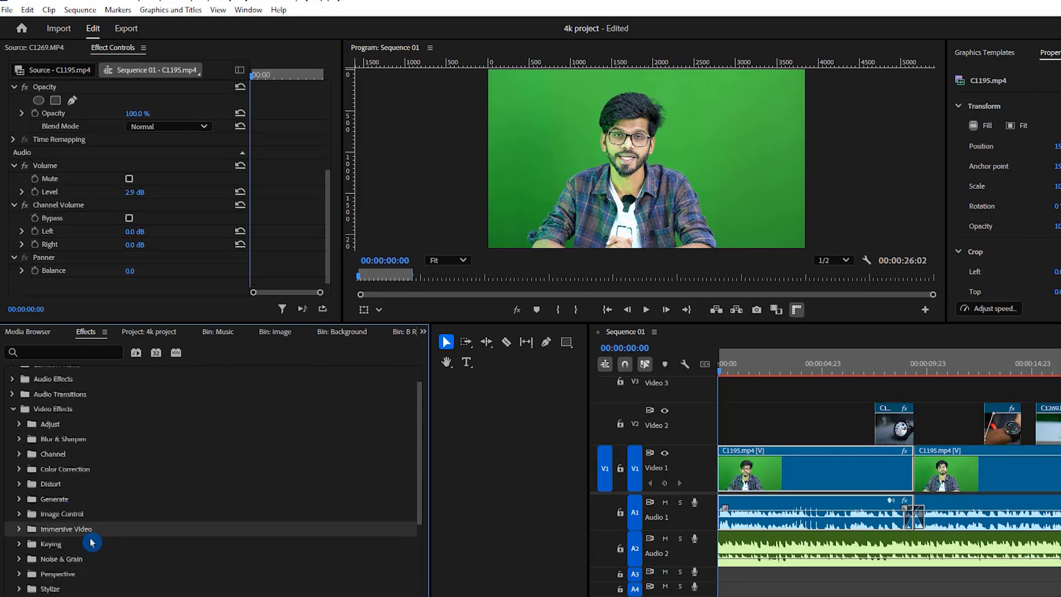
Try Ultra Key from the Keying effects on the first C1195.mp4 clip with the green backdrop as Key Color, and delete the effect
scroll(71, 536, "down", 1)
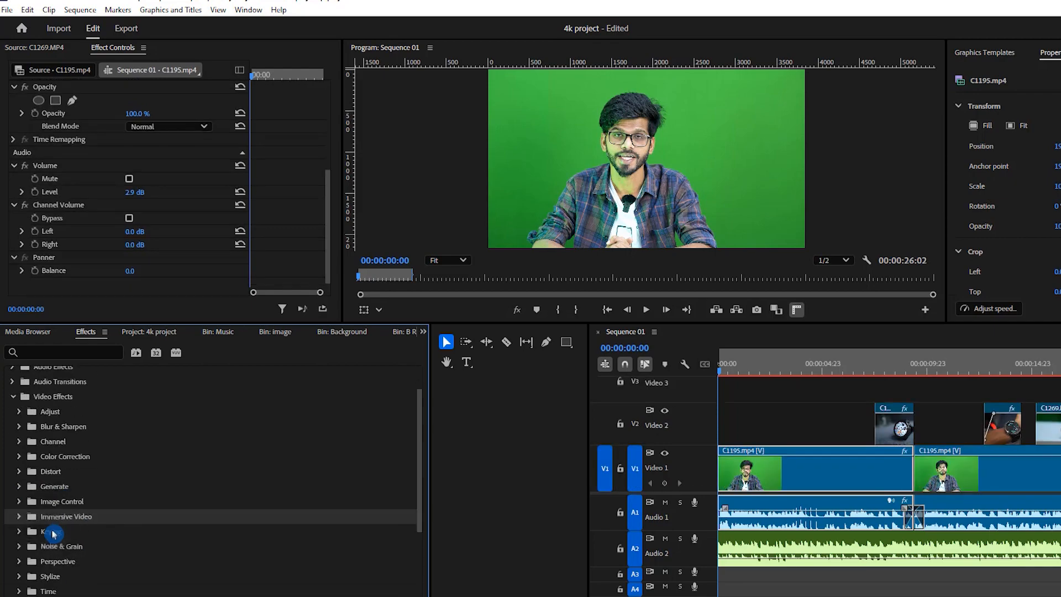
scroll(116, 532, "down", 2)
left_click(19, 509)
left_click(62, 568)
left_click_drag(64, 572, 796, 473)
left_click(146, 205)
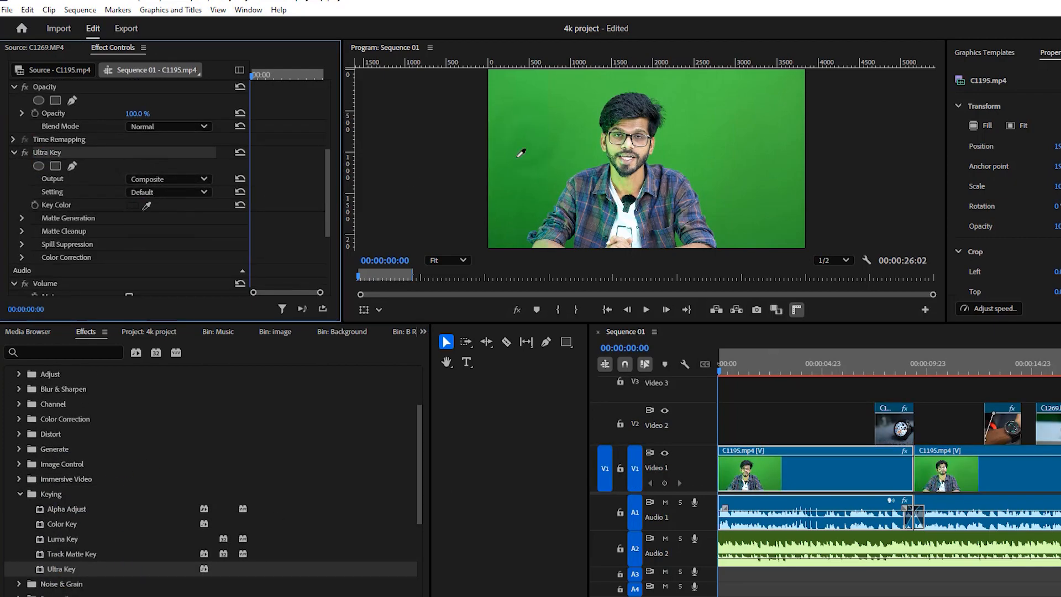
left_click(530, 143)
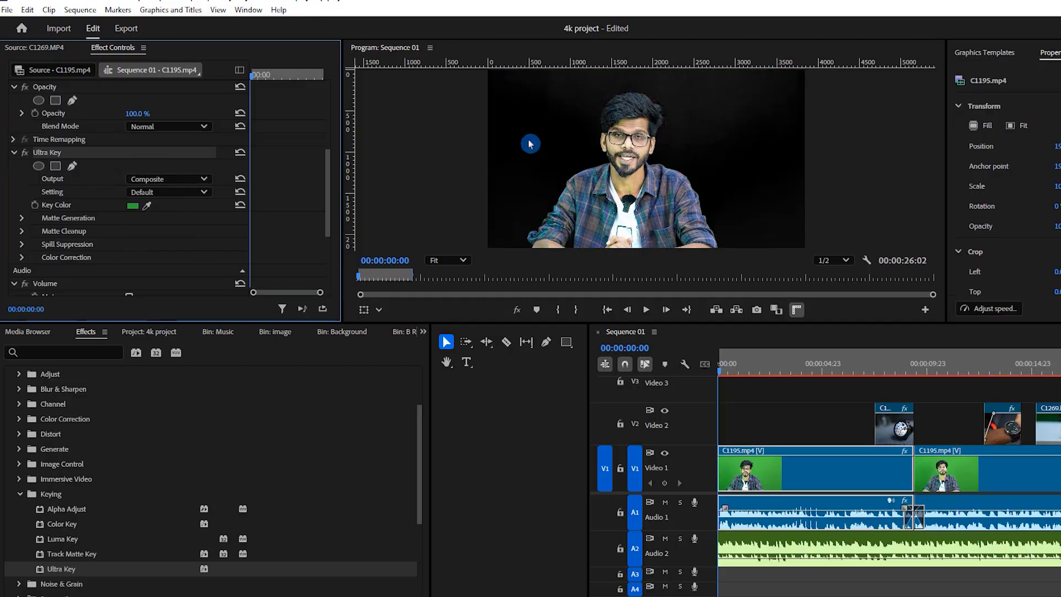
key("Delete")
Apply Ultra Key to the first C1195.mp4 clip and sample the green backdrop as its Key Color
left_click_drag(562, 477, 769, 462)
left_click(48, 153)
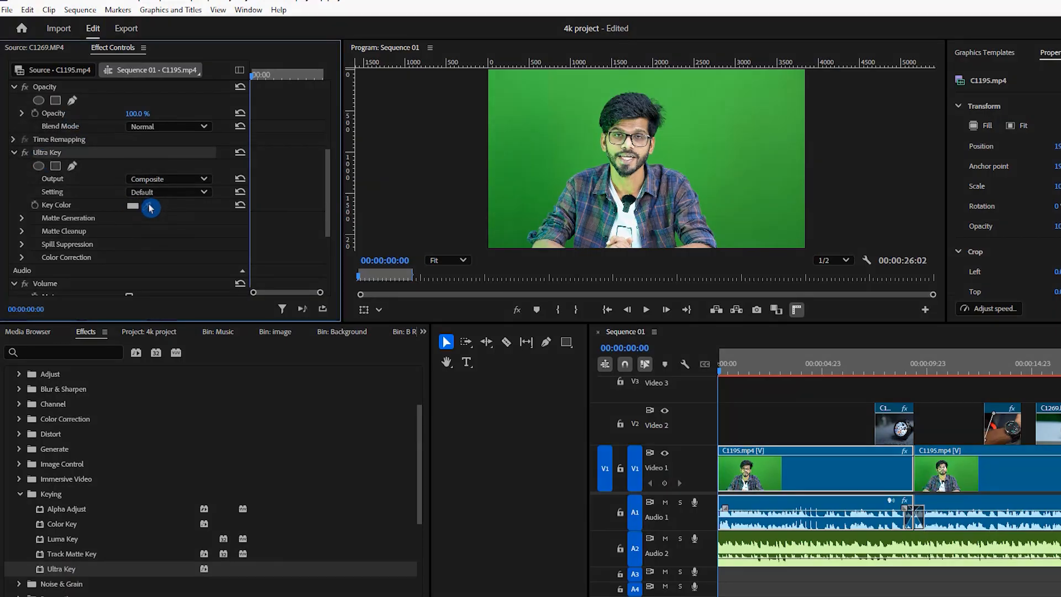
left_click(530, 141)
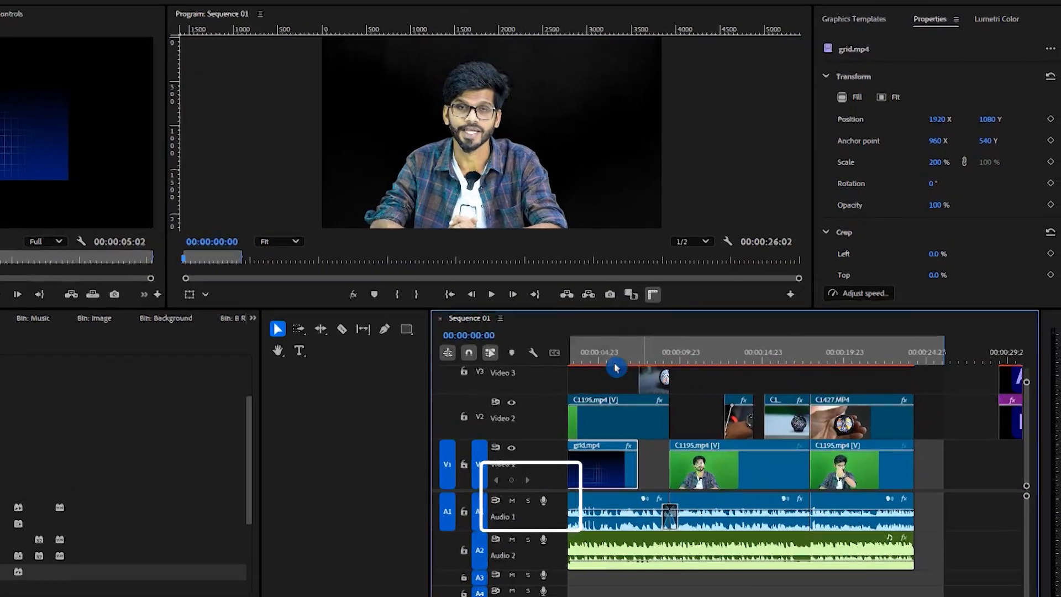
Scrub through the first seconds of the sequence to preview the keyed C1195.mp4 clip over grid.mp4
left_click(606, 358)
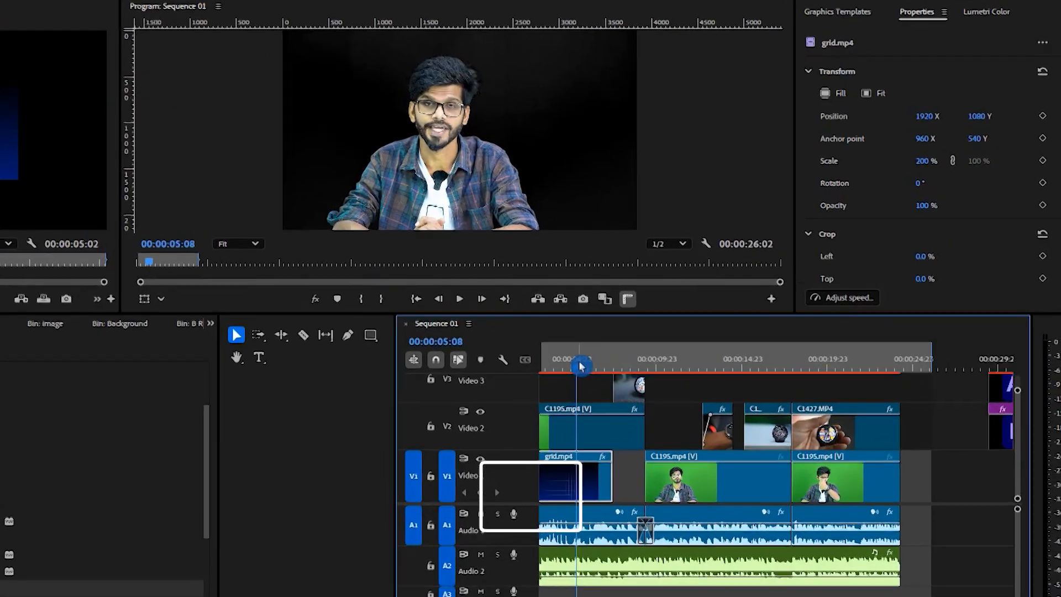
left_click_drag(606, 359, 597, 356)
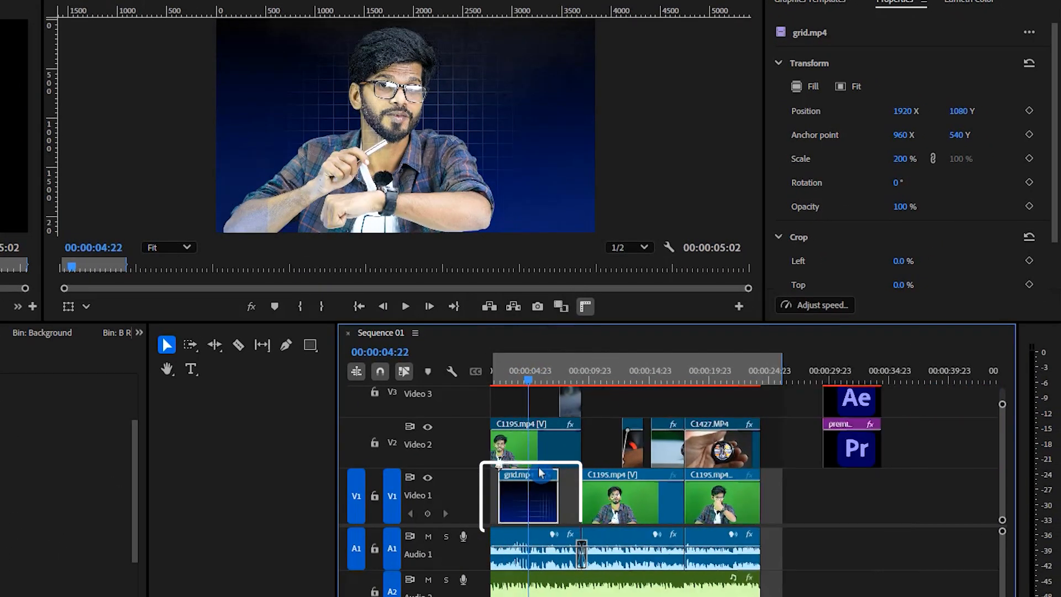
Apply Lumetri Color from the Color Correction video effects to the C1195.mp4 clip on Video 2
scroll(540, 473, "down", 1)
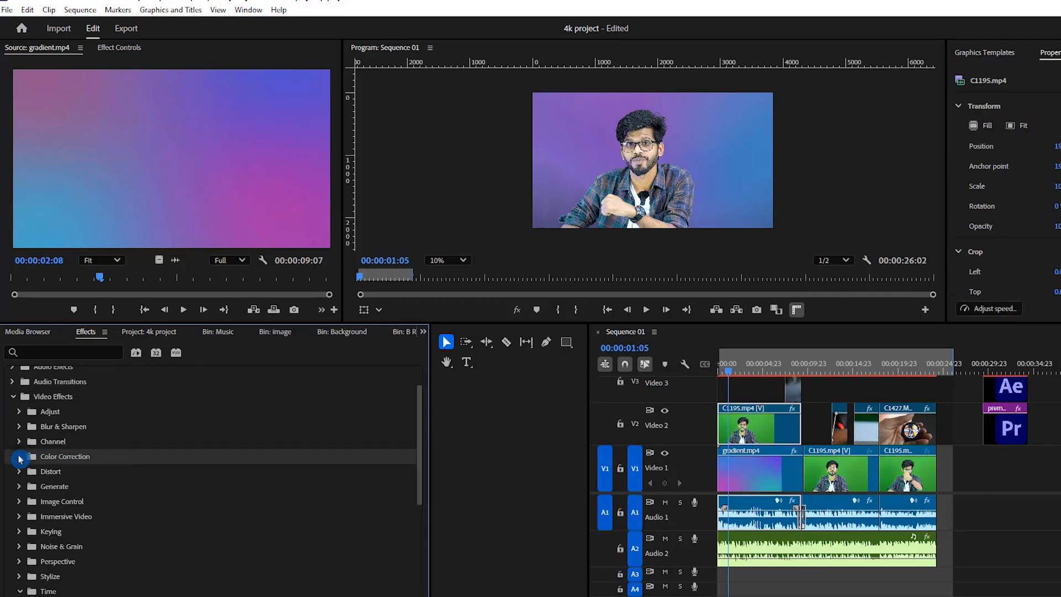
left_click(19, 459)
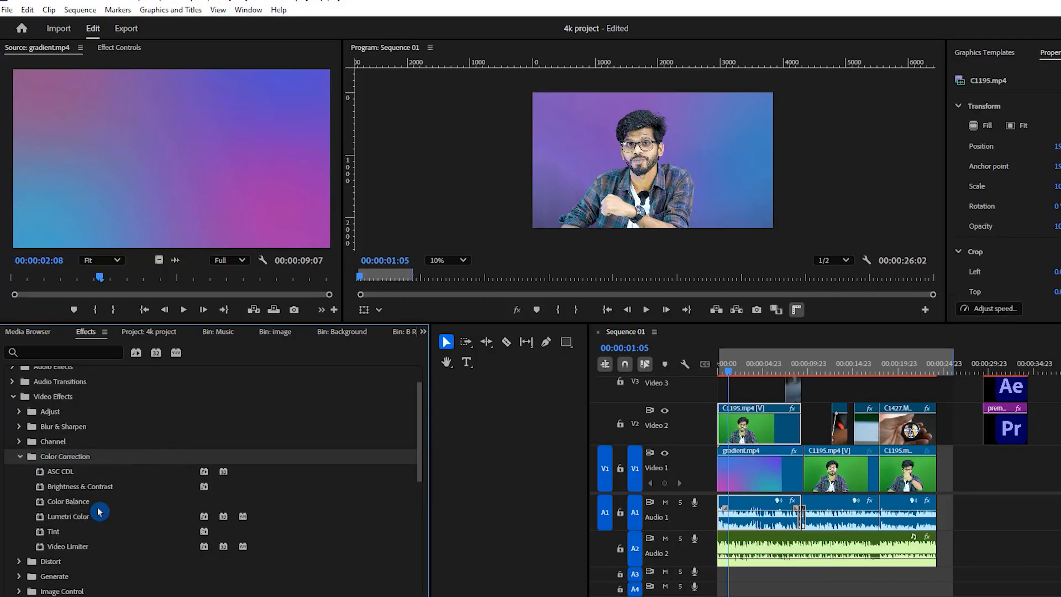
left_click(68, 517)
left_click_drag(119, 516, 749, 431)
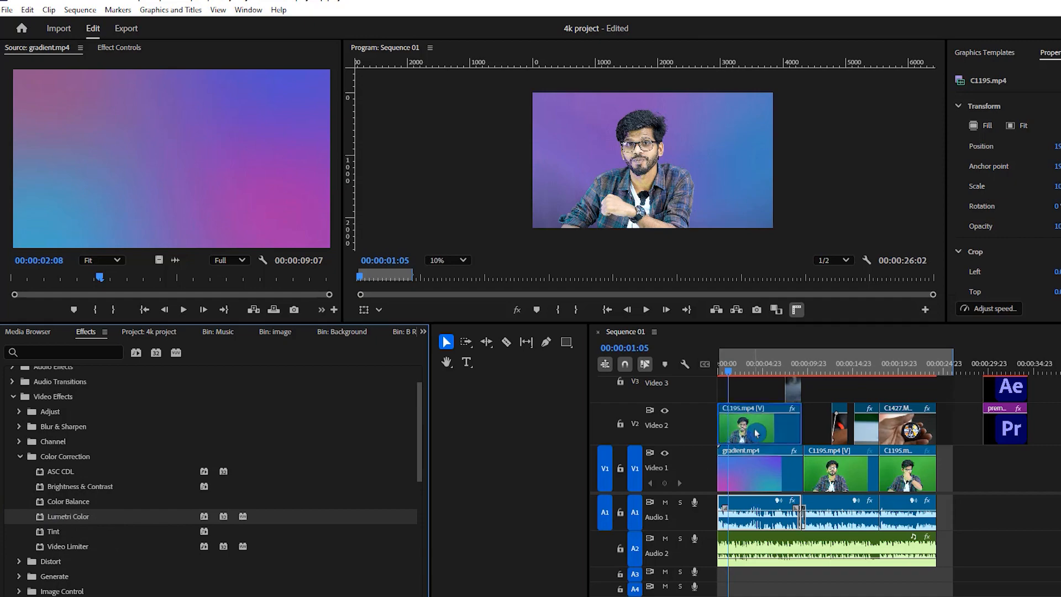
Examine the Lumetri Color settings, including Basic Correction, in the effect controls of the C1195.mp4 clip
left_click(119, 48)
scroll(55, 164, "down", 2)
scroll(54, 164, "down", 10)
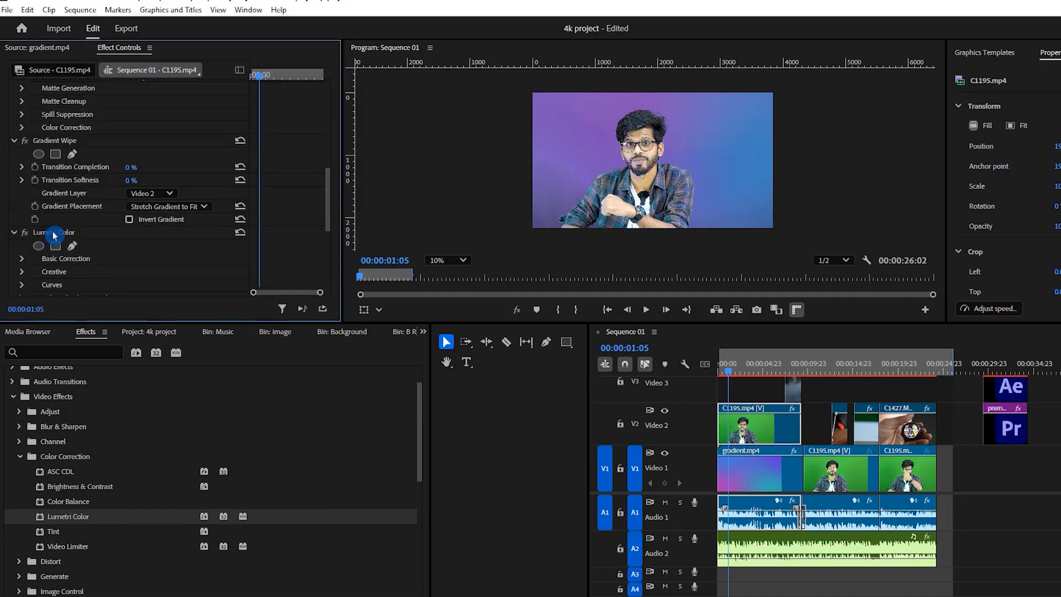
scroll(124, 214, "down", 2)
left_click(22, 183)
left_click(22, 183)
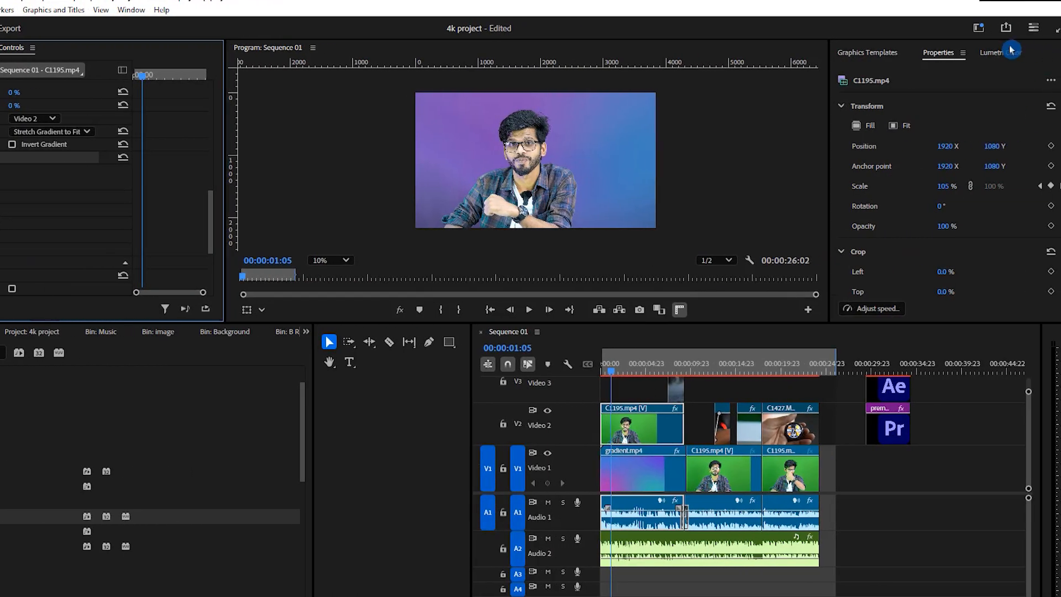
Lower the Temperature in Lumetri Color's Basic Correction to cool the C1195.mp4 clip
left_click(1004, 57)
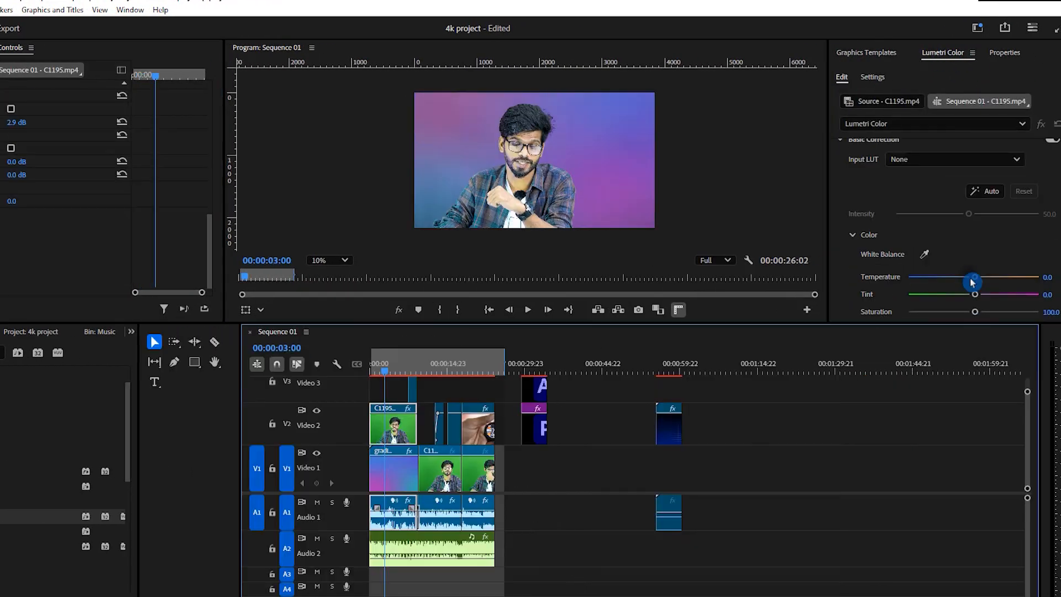
left_click_drag(972, 279, 947, 282)
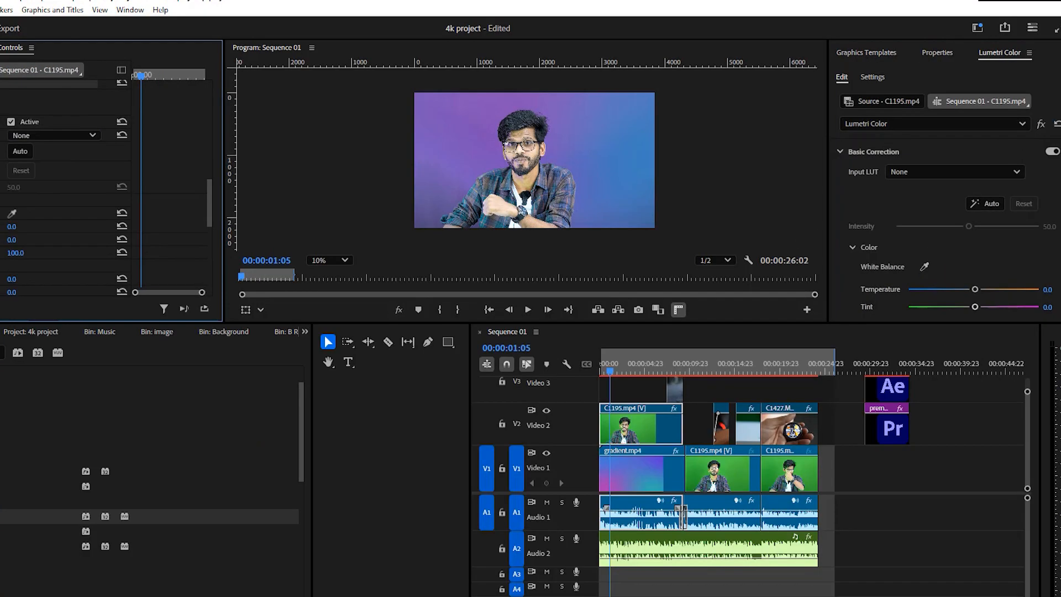
Try docking Lumetri Color beside Effect Controls, and Effect Controls beside Graphics Templates, to show how panels are rearranged
left_click(141, 10)
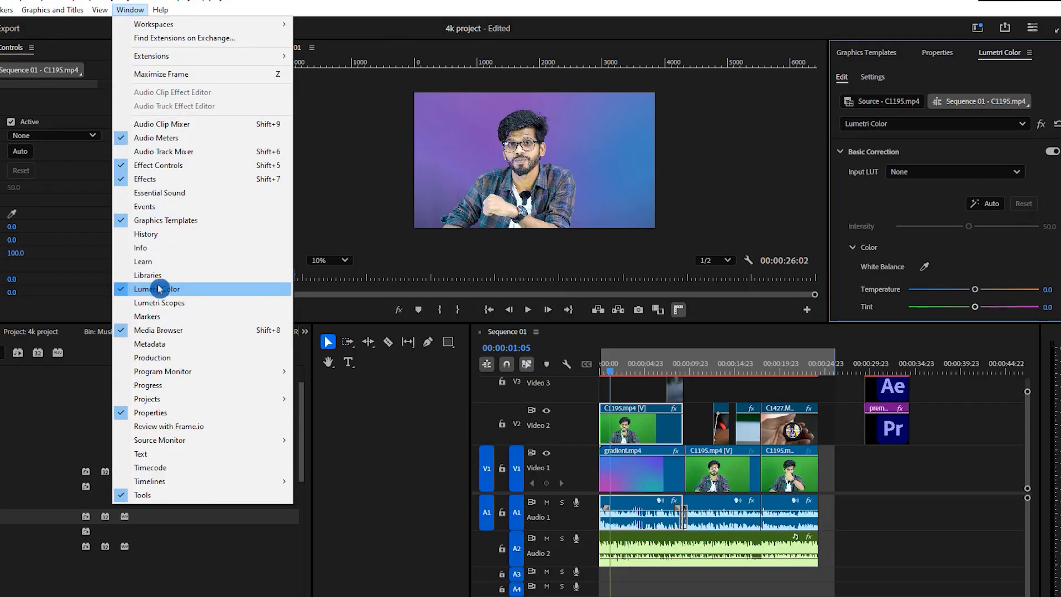
left_click(994, 66)
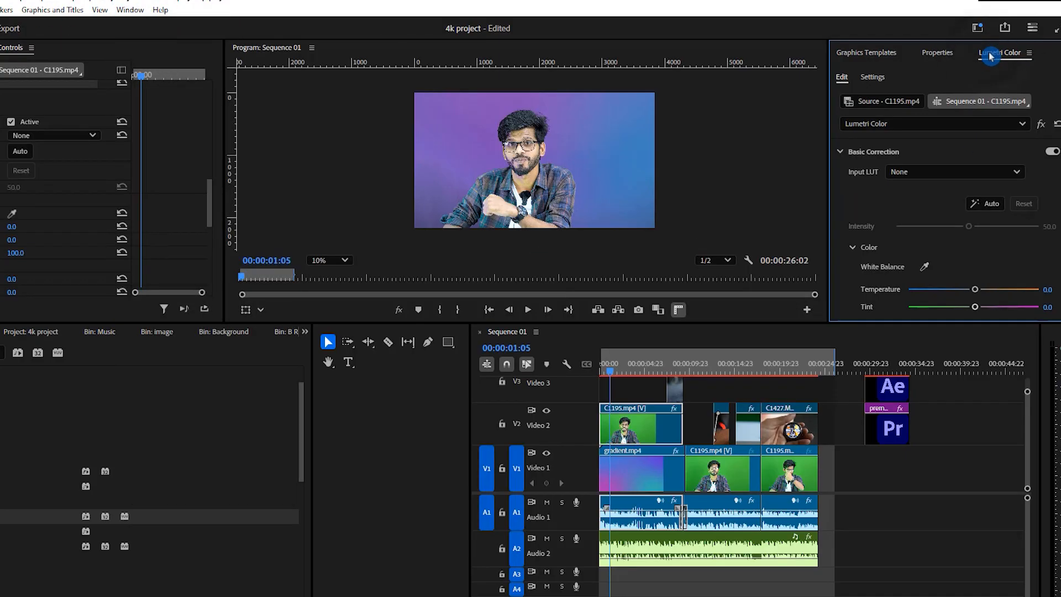
left_click_drag(991, 56, 27, 21)
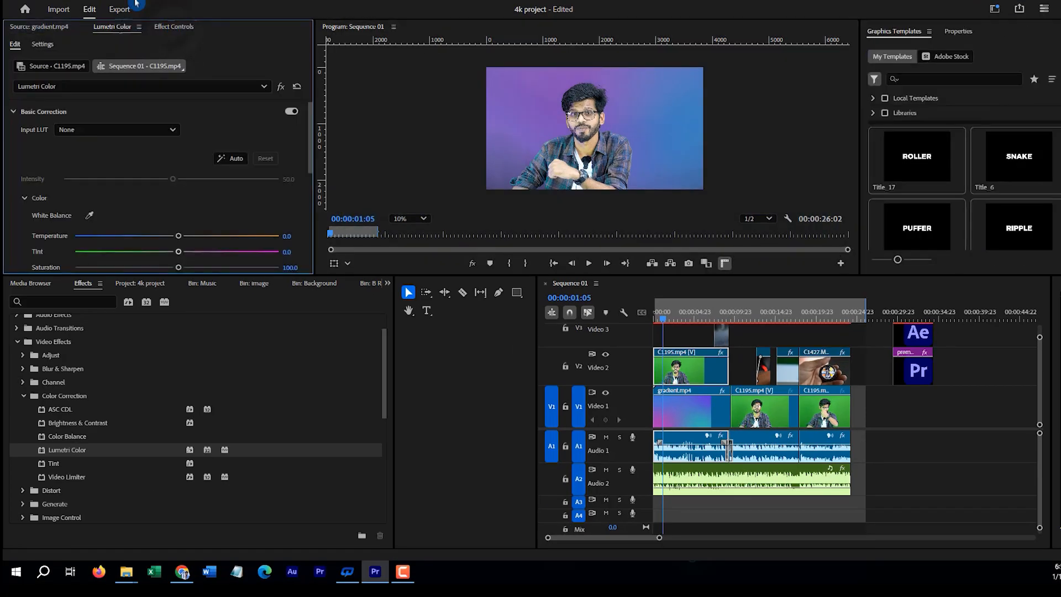
left_click(173, 27)
left_click(983, 49)
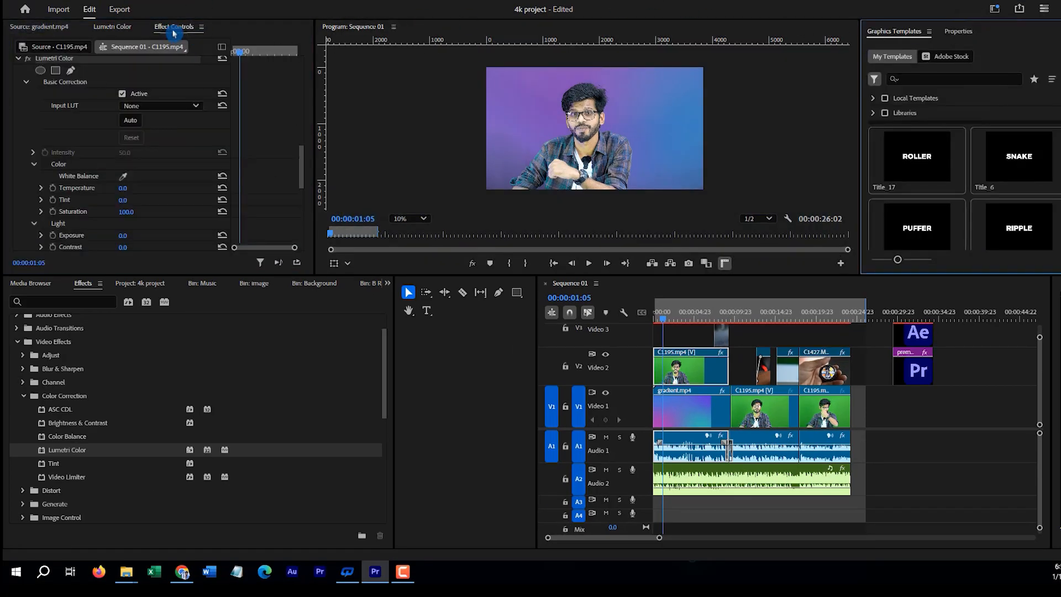
left_click_drag(178, 28, 930, 46)
left_click_drag(997, 36, 177, 24)
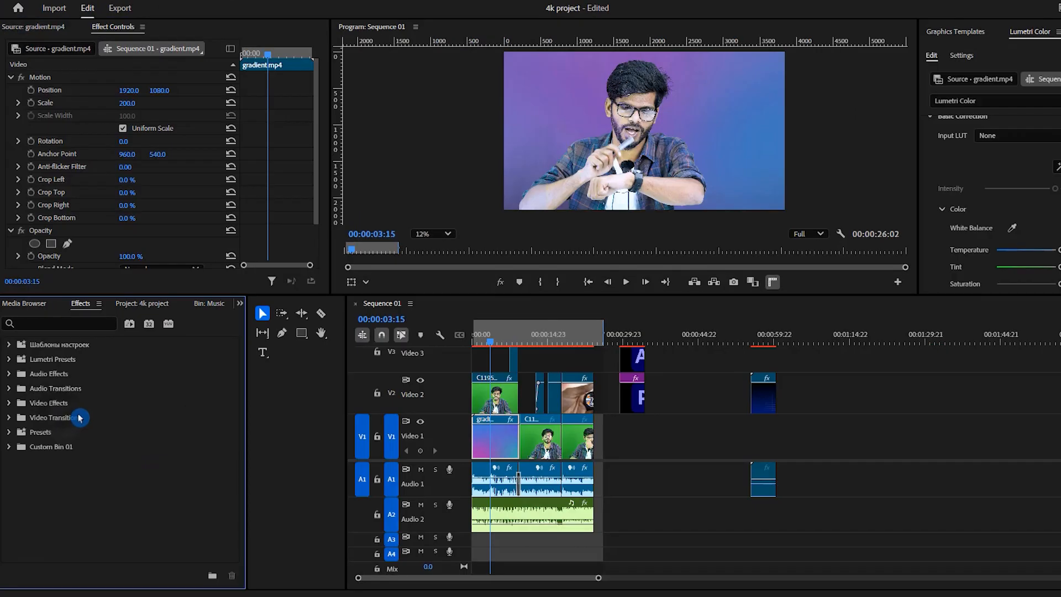
Apply the Dip to Black transition from the Dissolve group to the cut between C1269.MP4 and C1427.MP4 on Video 2
left_click(64, 419)
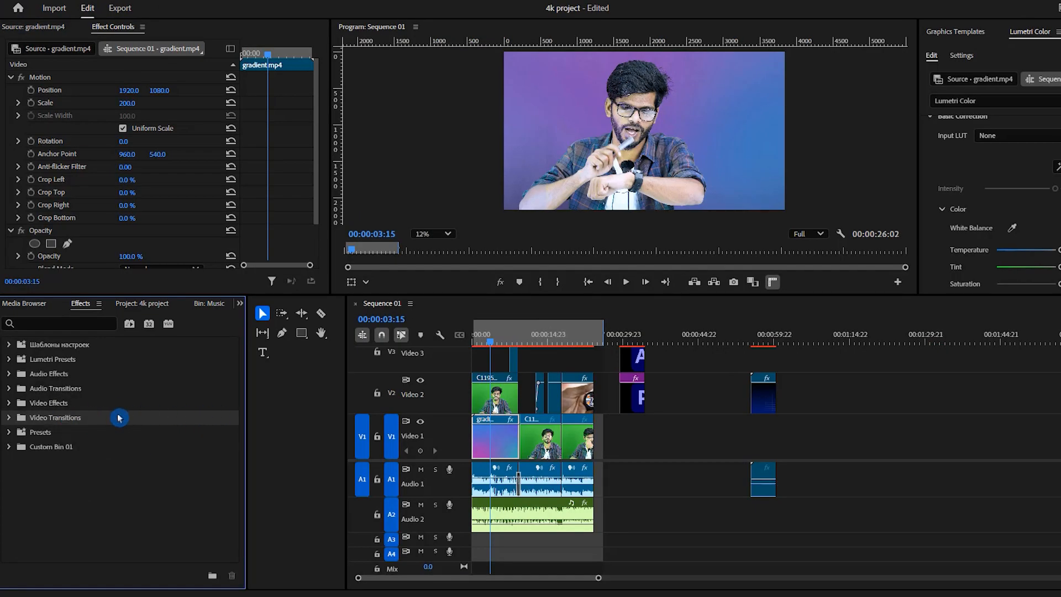
left_click(9, 419)
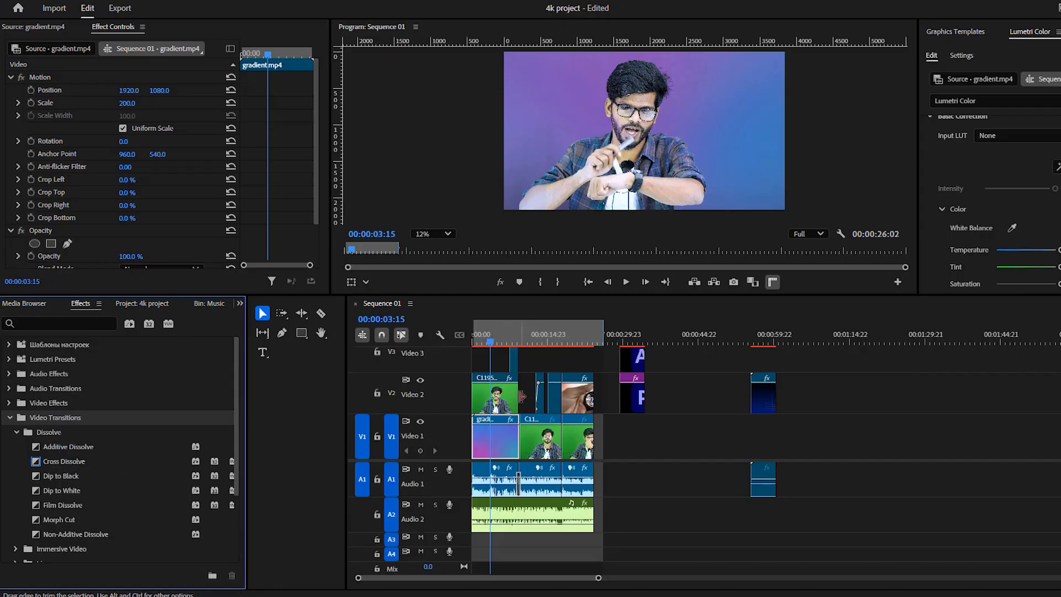
key("equal")
key("equal")
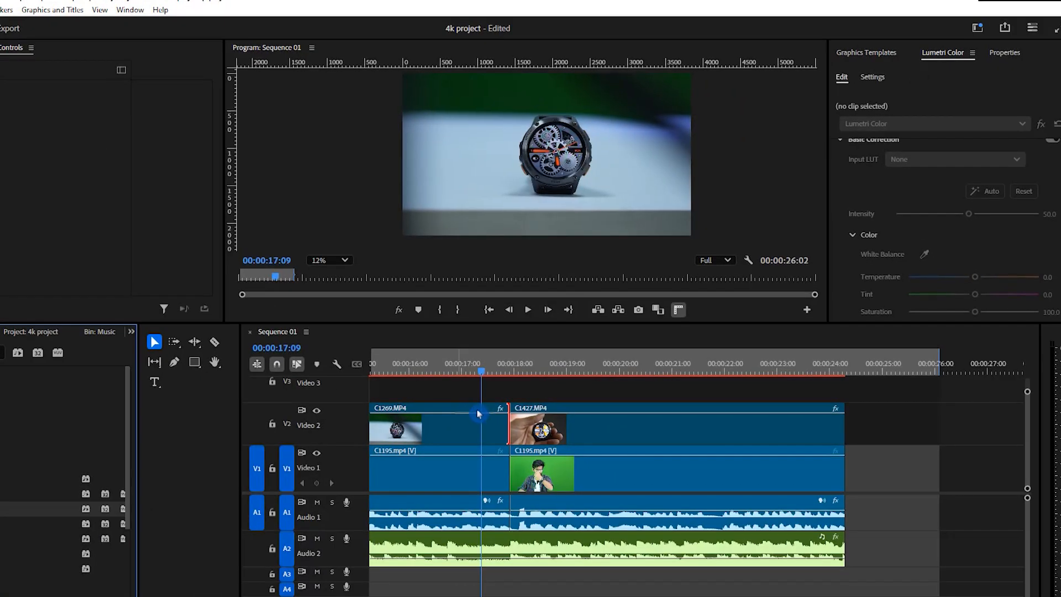
mouse_move(494, 421)
left_mouse_down()
mouse_move(517, 425)
mouse_move(510, 418)
left_mouse_up()
Play the sequence across the Dip to Black transition to preview it, and return the playhead before the cut
left_click(454, 369)
key("space")
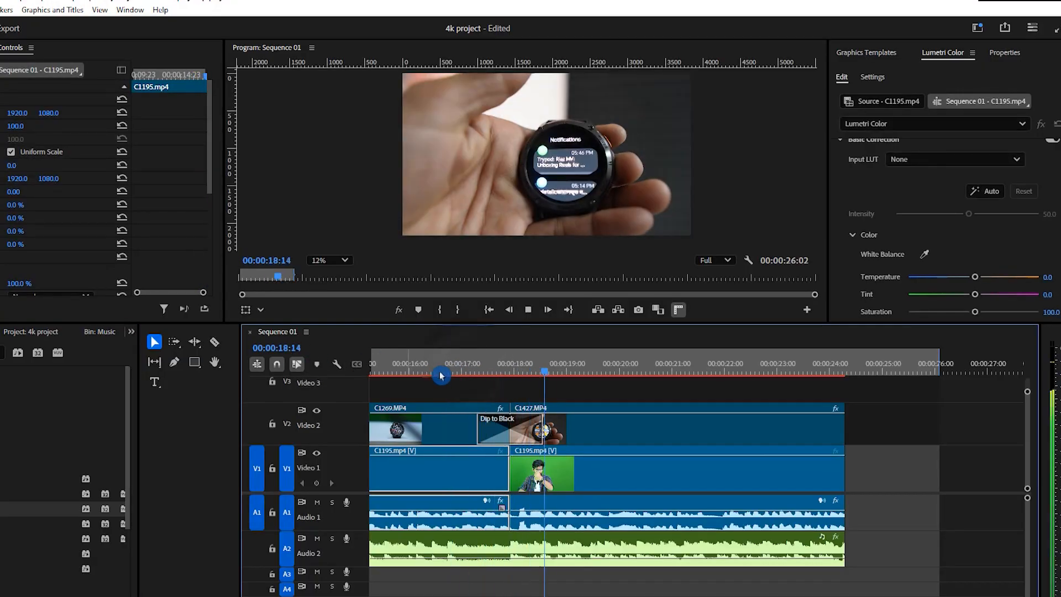
key("space")
left_click(463, 367)
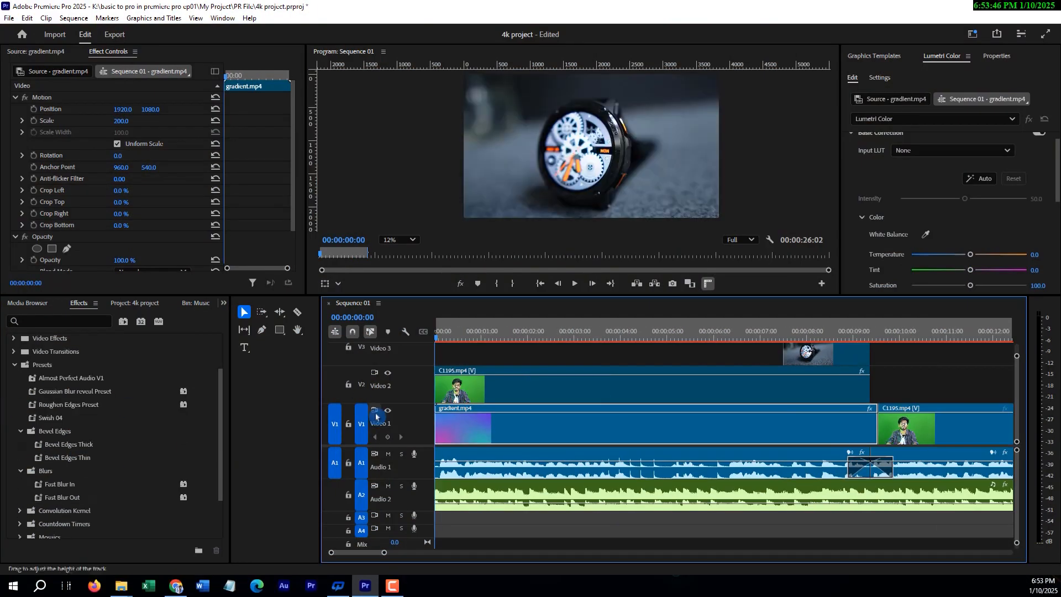
Apply the Fast Blur In preset to the C1195.mp4 clip on Video 2 and play it back from the sequence start
left_click(61, 484)
left_click_drag(380, 418, 489, 384)
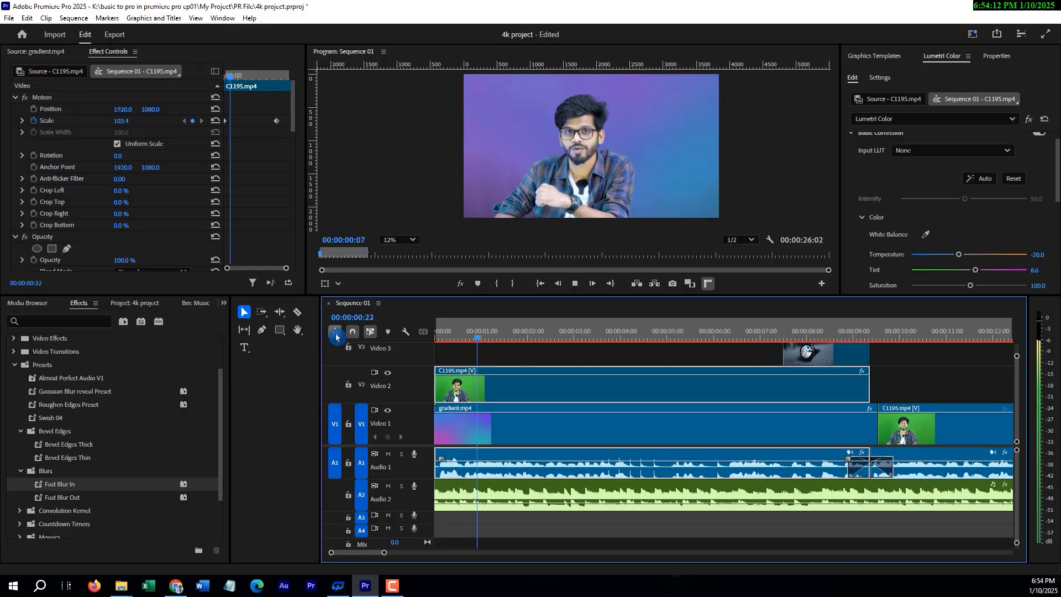
left_click_drag(553, 332, 421, 343)
left_click(575, 287)
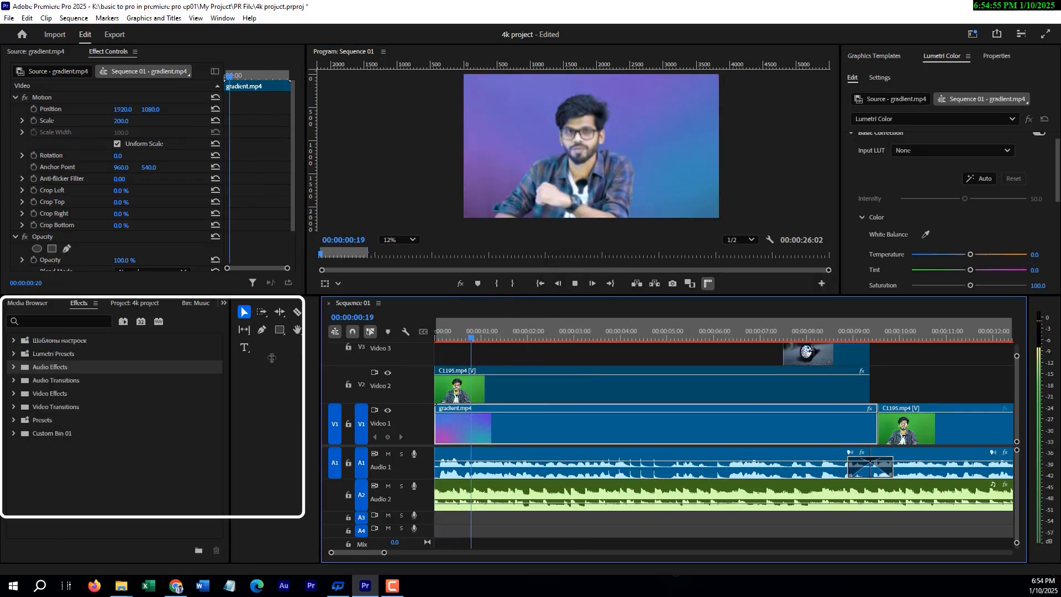
key("space")
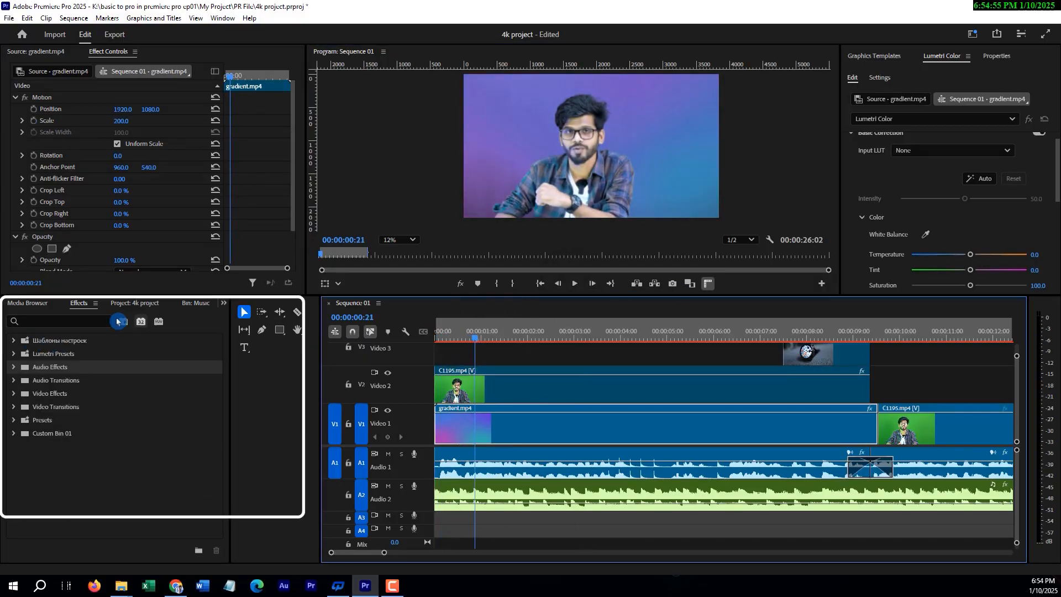
Locate Multiband Compressor in the Amplitude and Compression group of the Audio Effects
left_click(14, 367)
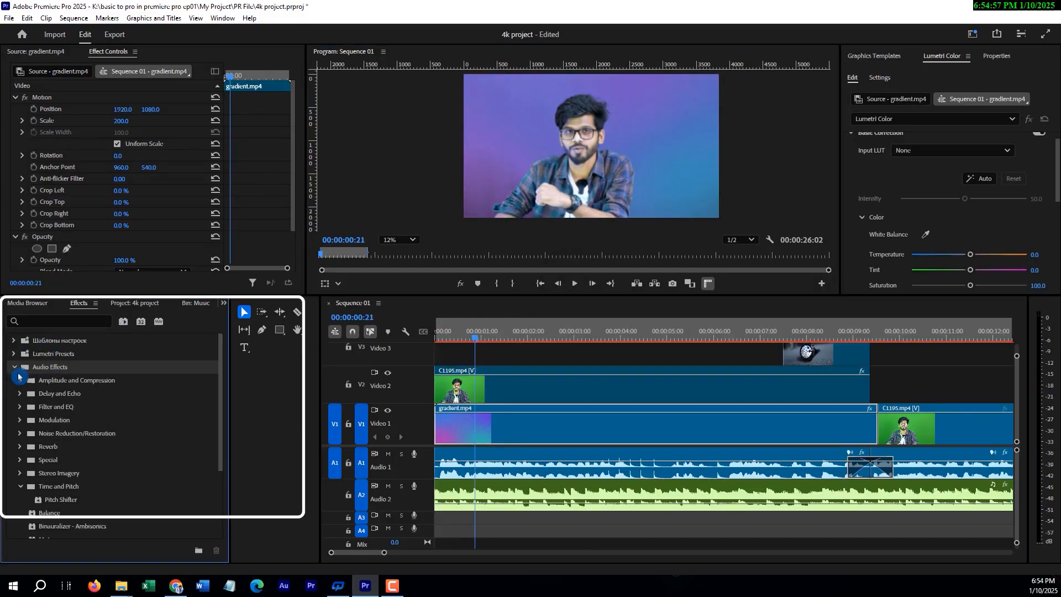
left_click(20, 381)
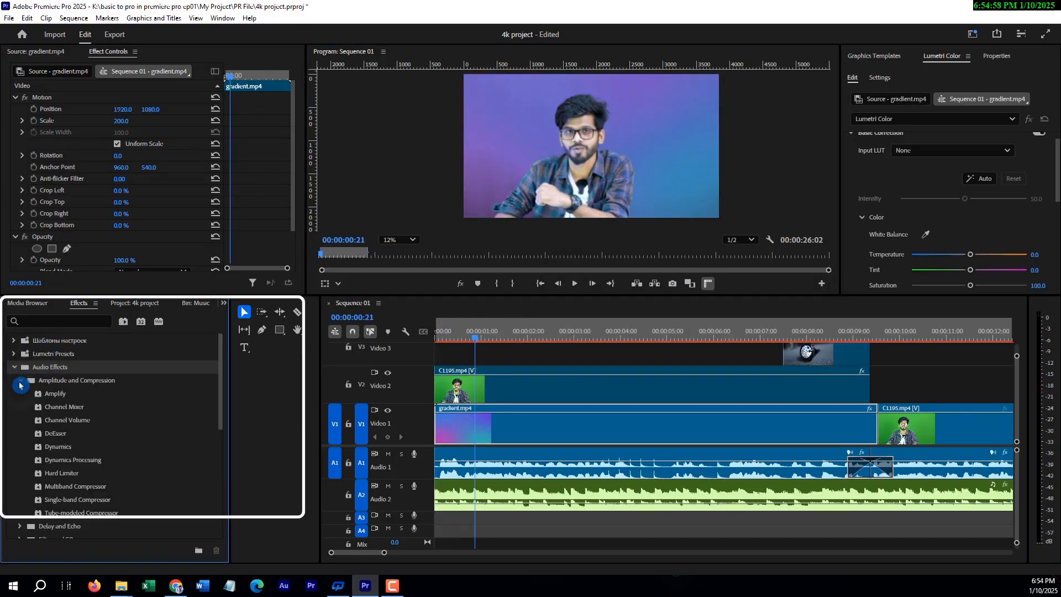
left_click(62, 490)
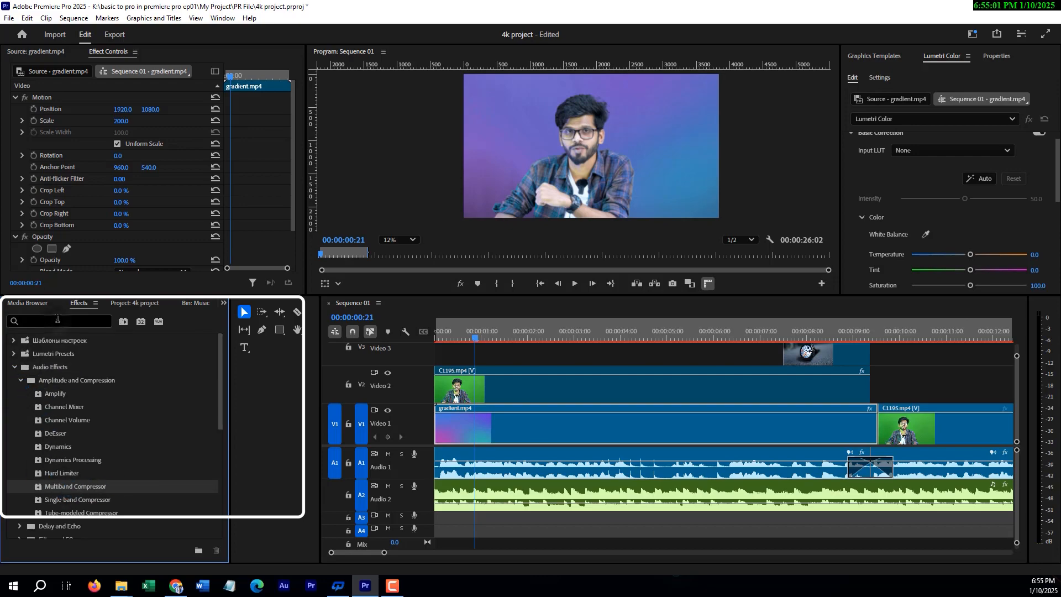
Search the effects for "multiband" and select Multiband Compressor
type("m")
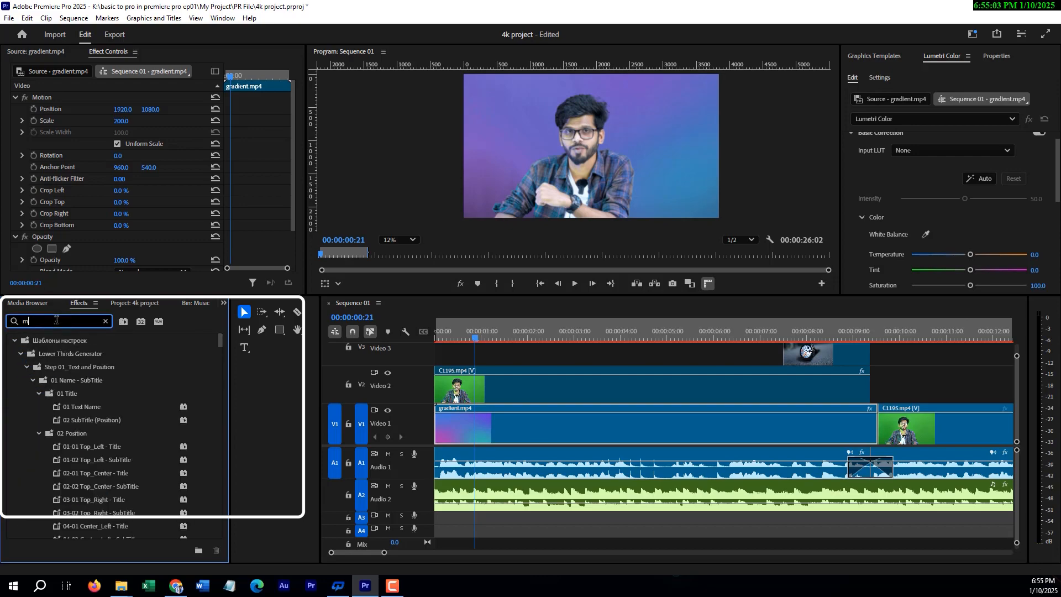
type("ultiband")
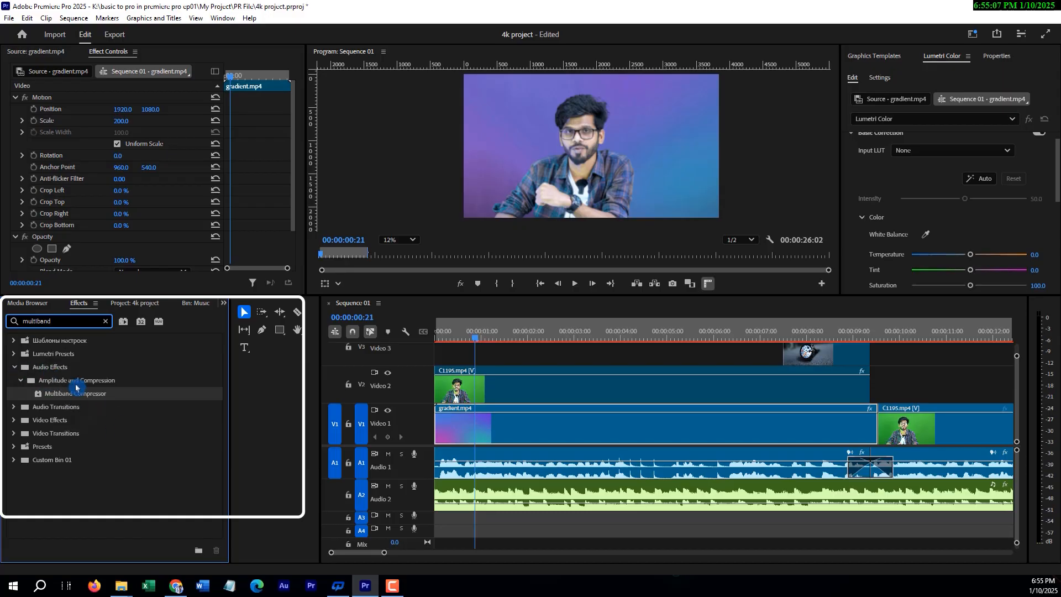
left_click(61, 394)
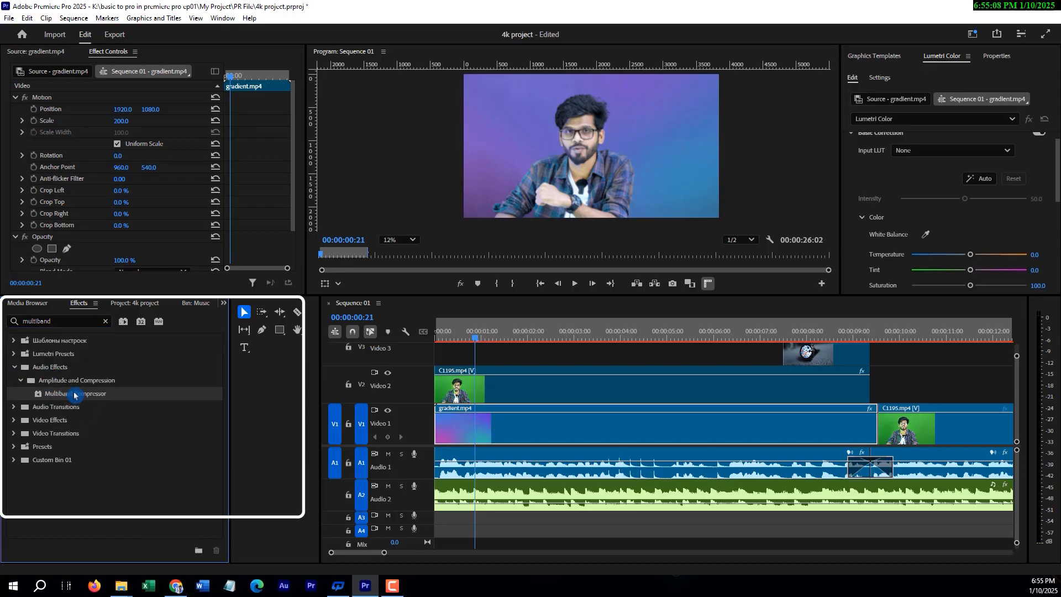
Clear the effects search and apply Multiband Compressor to the first C1195.mp4 audio clip on Audio 1
left_click(106, 323)
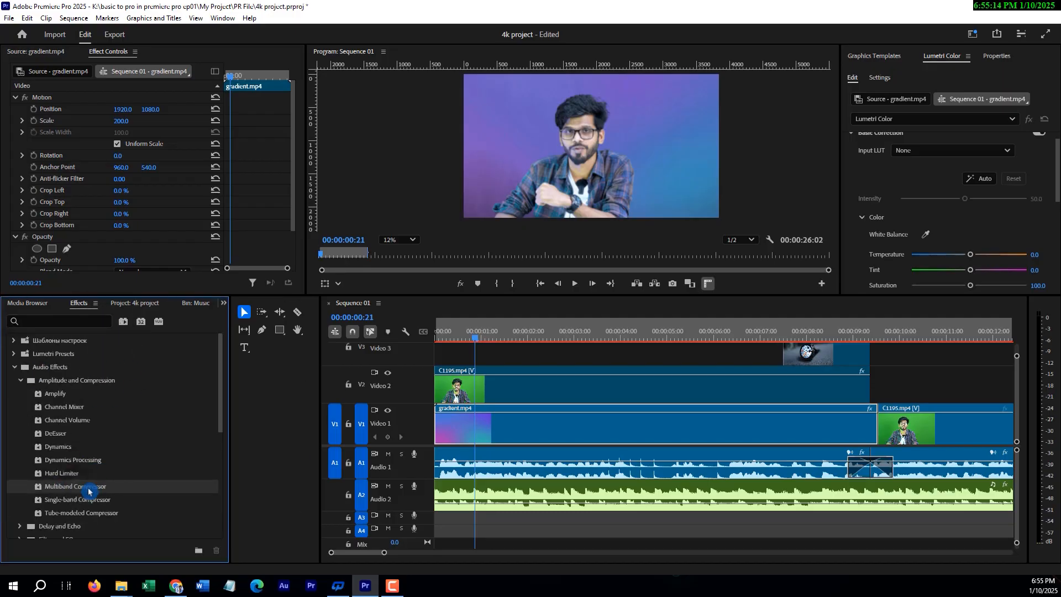
left_click_drag(397, 419, 489, 371)
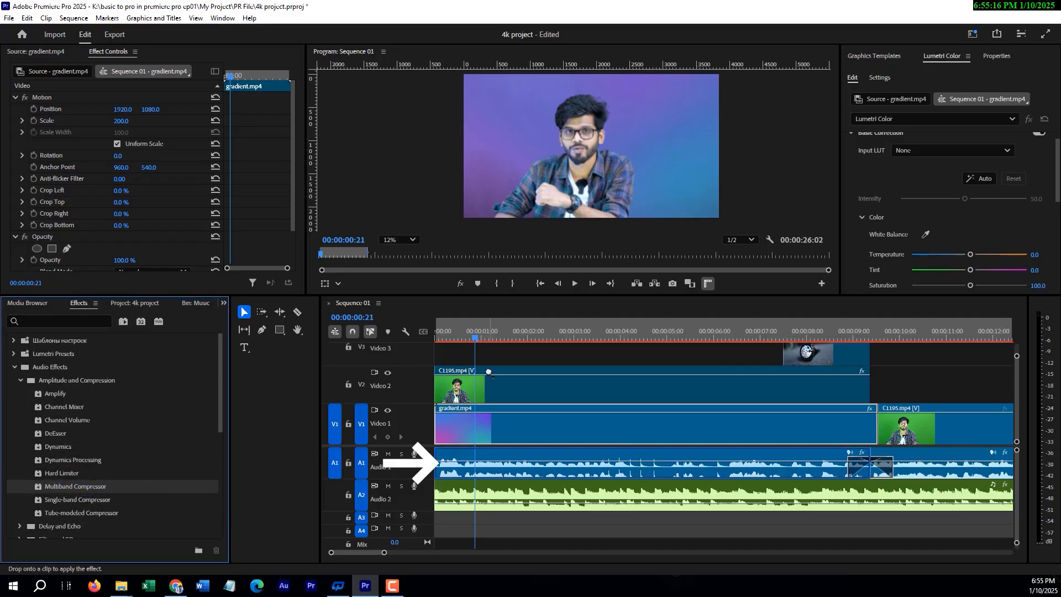
left_click_drag(542, 397, 489, 464)
Set the clip's Multiband Compressor to the Broadcast preset in its custom setup editor and close the editor
left_click(116, 53)
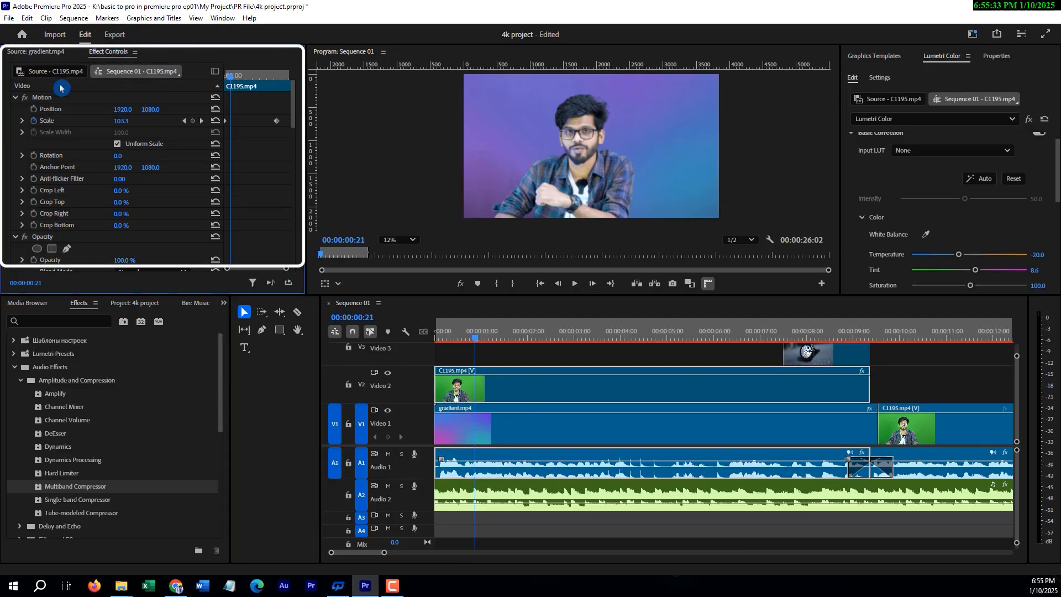
scroll(61, 87, "down", 10)
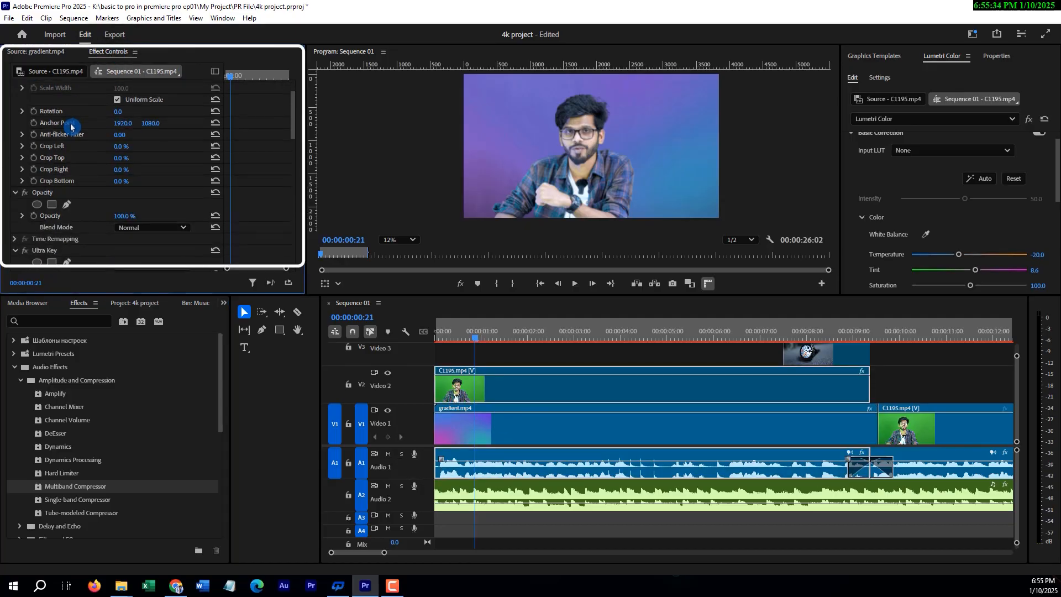
scroll(149, 208, "down", 1)
left_click(45, 238)
left_click(123, 260)
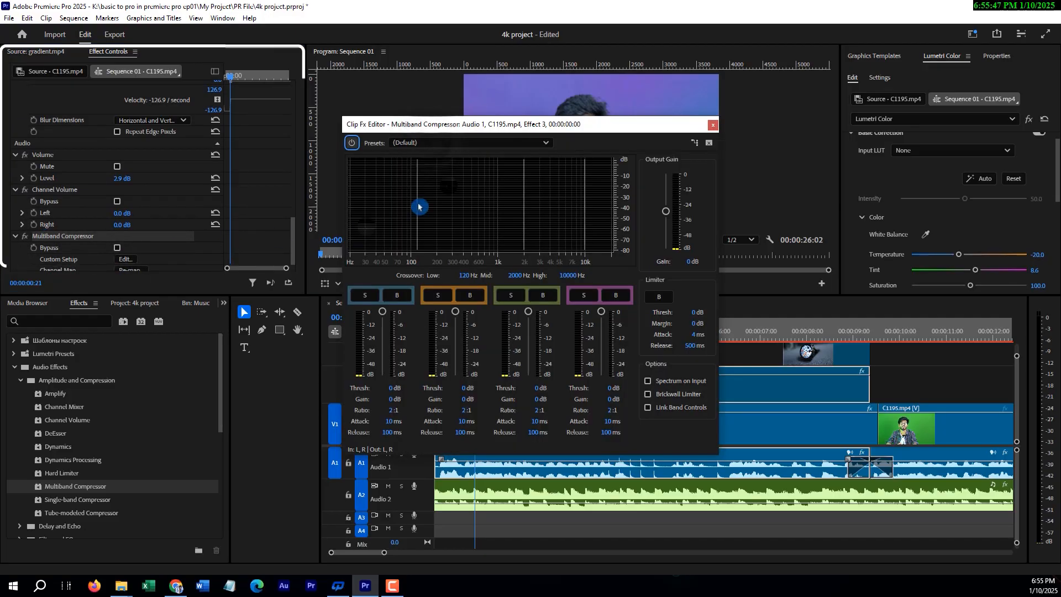
left_click(442, 142)
left_click(410, 175)
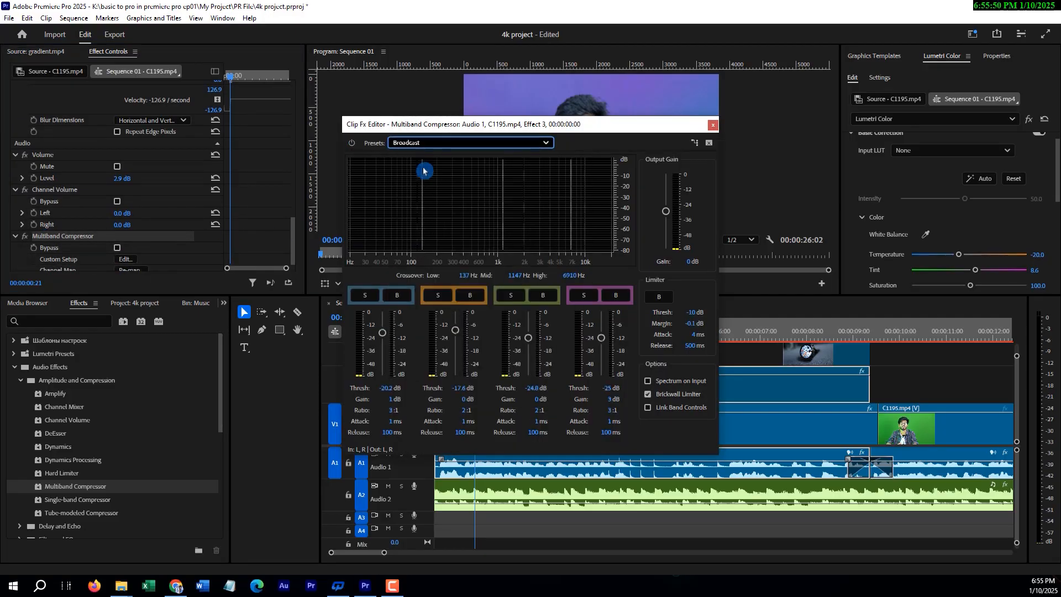
left_click(710, 125)
Play the sequence from the start with Multiband Compressor enabled, switch the effect off and play it again for comparison
key("space")
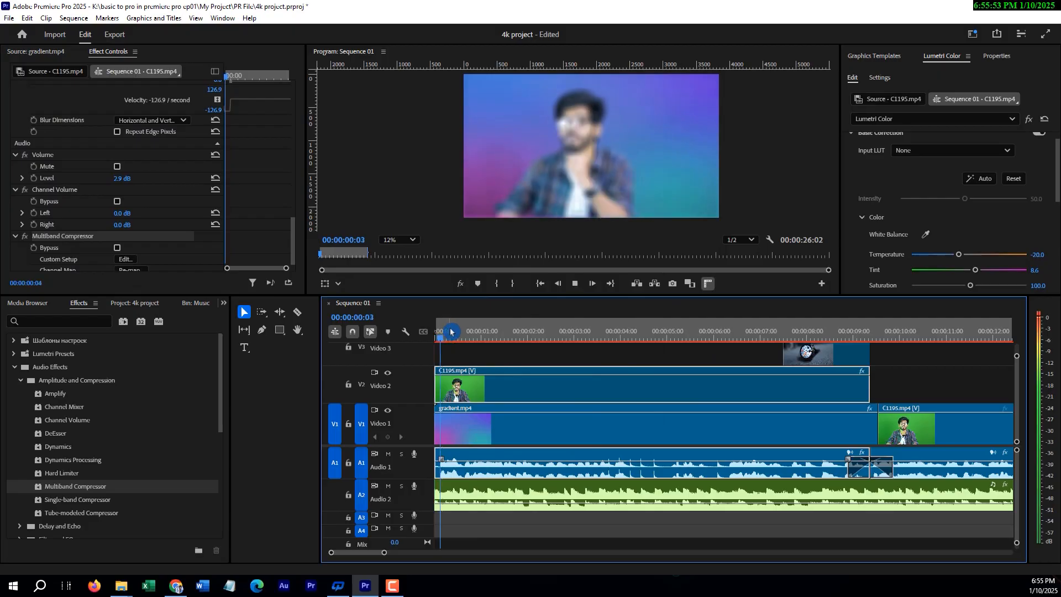
key("space")
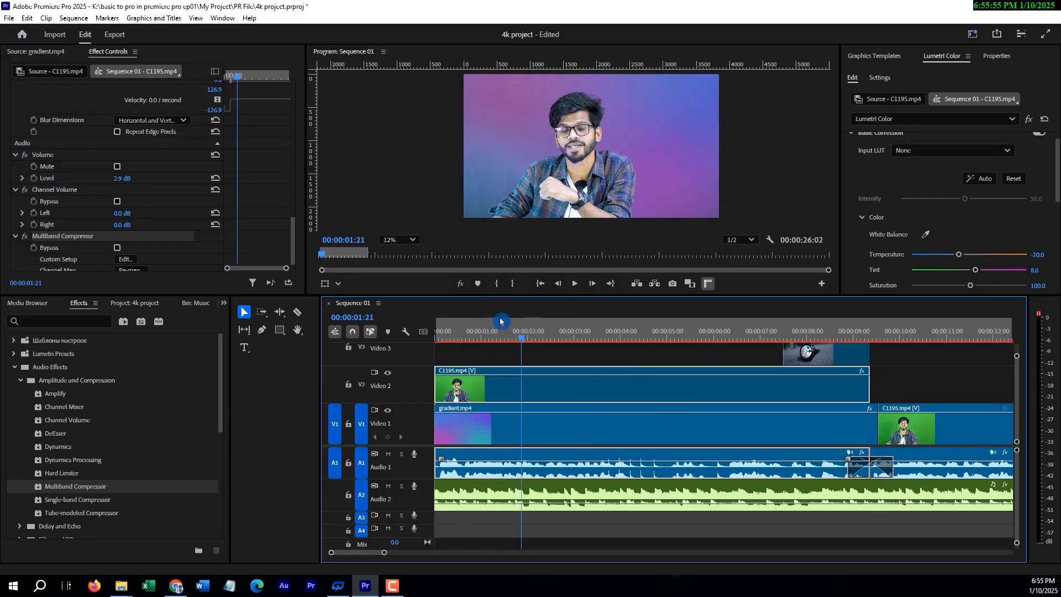
left_click(25, 238)
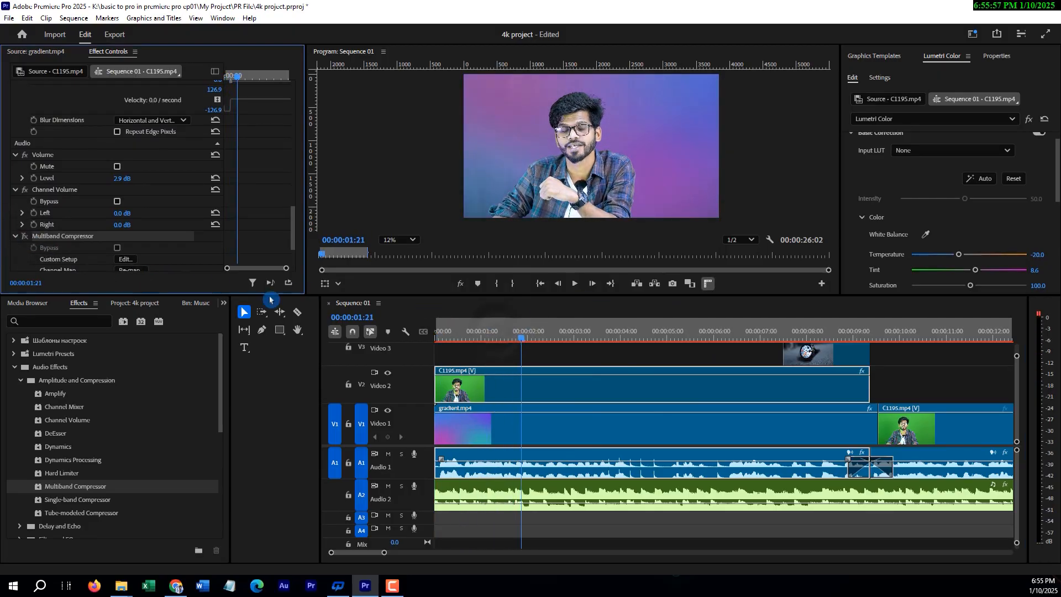
left_click(501, 335)
key("space")
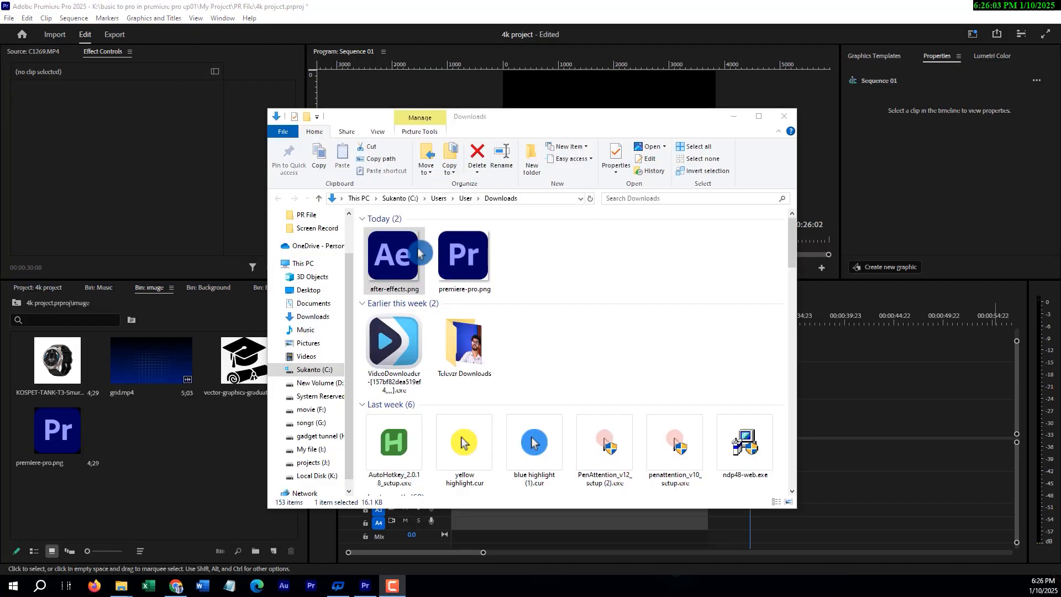
Import after-effects.png from the Downloads folder into the image bin and place grid.mp4 on Video 1 after the existing clips
left_click_drag(400, 261, 199, 464)
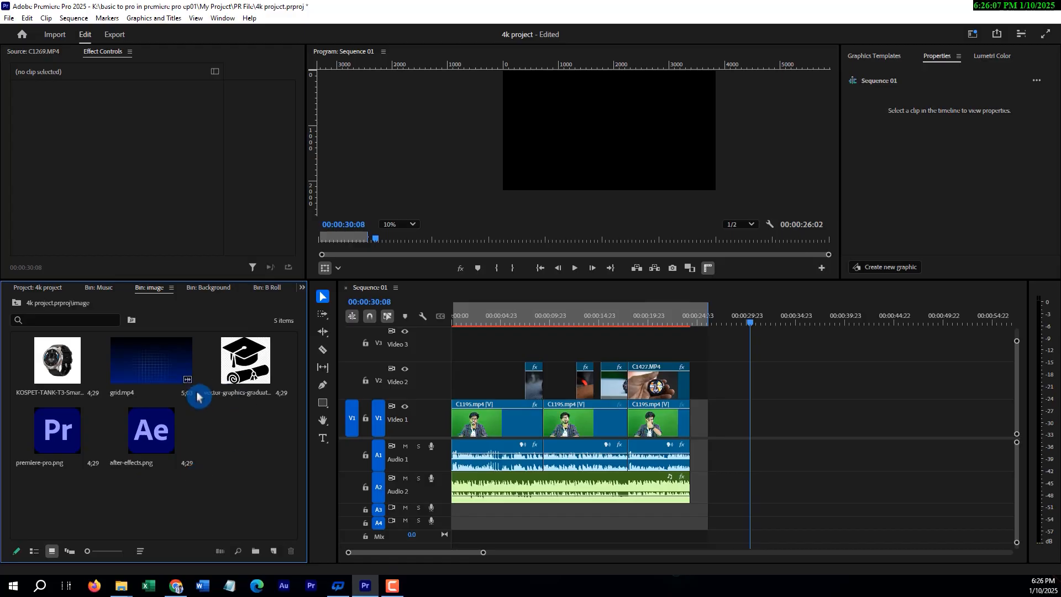
left_click(173, 364)
left_click_drag(291, 369, 756, 422)
scroll(690, 420, "down", 2)
scroll(627, 415, "up", 4)
scroll(627, 415, "up", 2)
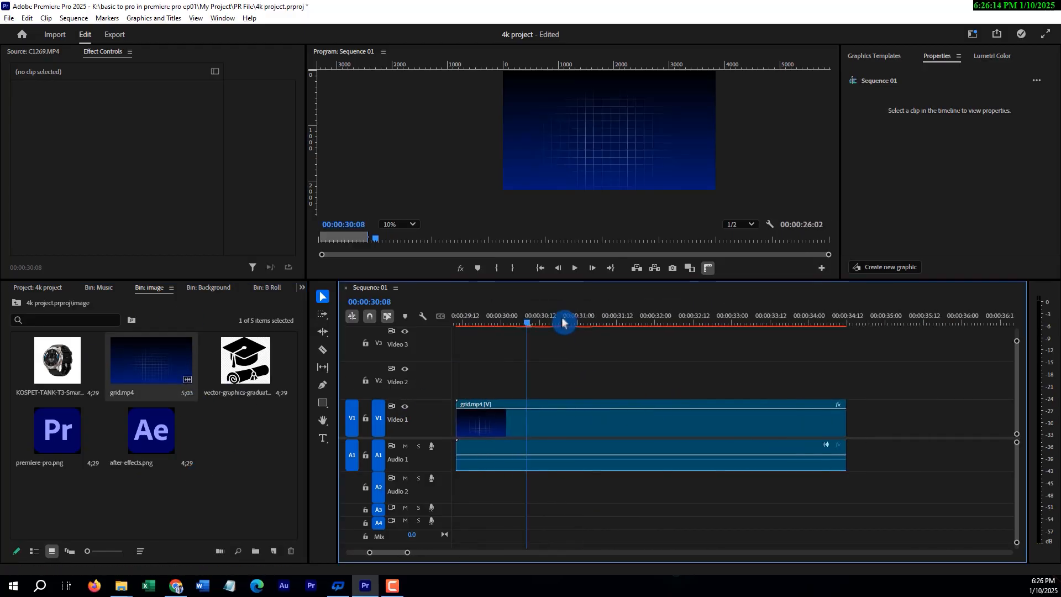
Place premiere-pro.png on Video 2 above grid.mp4, scale it to 171.9 and set its horizontal position to 932
left_click_drag(62, 451, 557, 386)
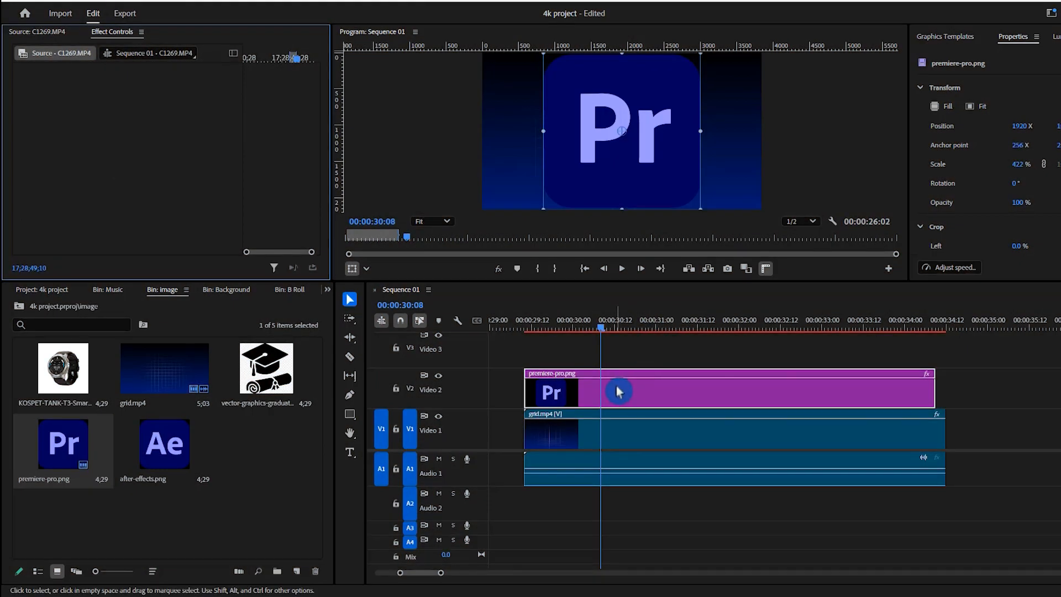
left_click(589, 396)
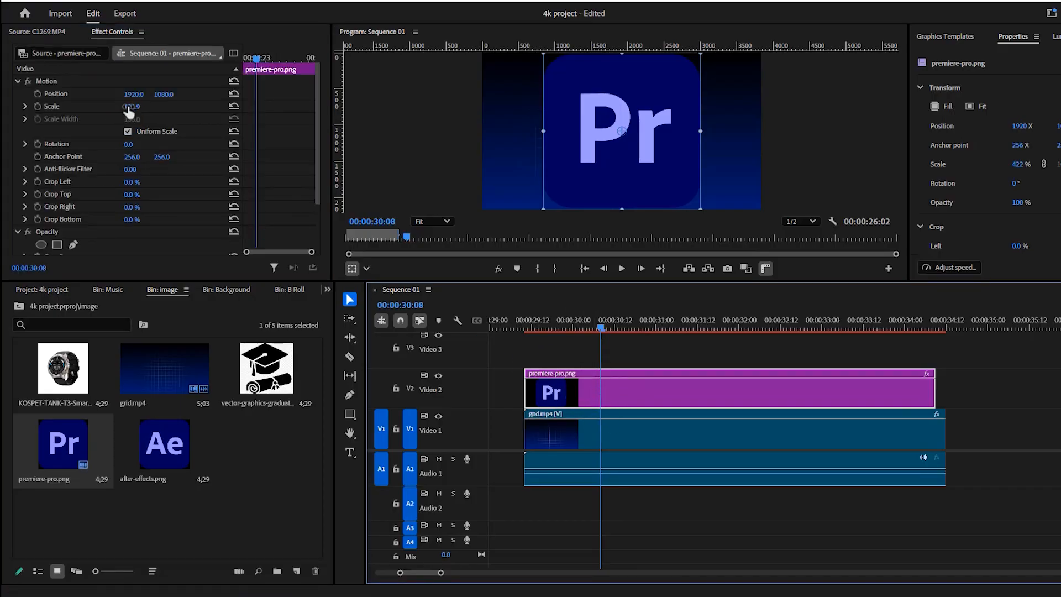
left_click_drag(129, 106, 19, 106)
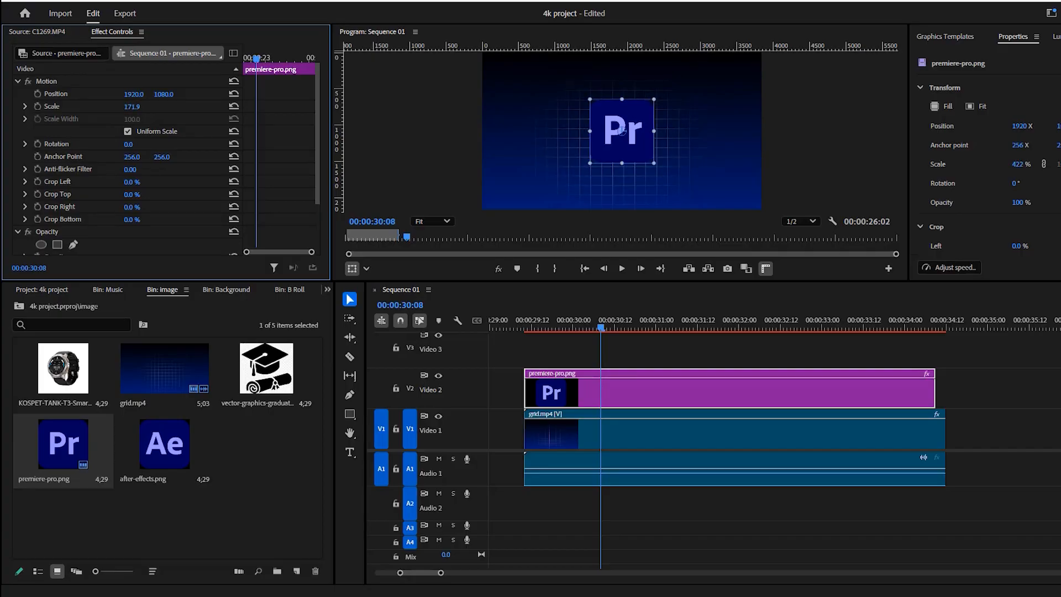
left_click_drag(655, 122, 550, 131)
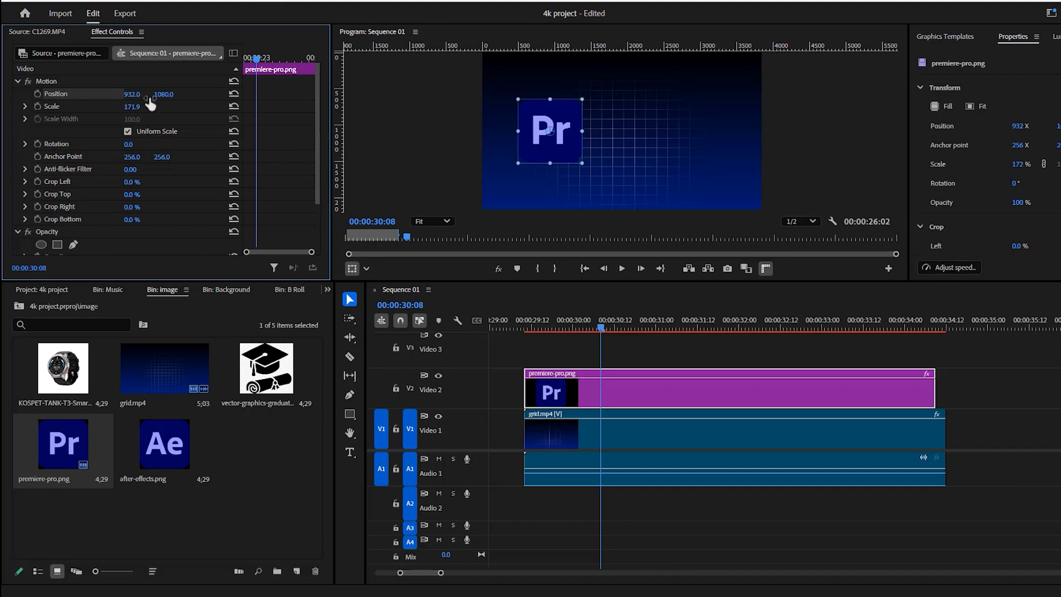
Place after-effects.png on Video 3 above the other logo, scale it to 167.9 and set its horizontal position to 2808
left_click_drag(165, 445, 562, 357)
left_click(562, 358)
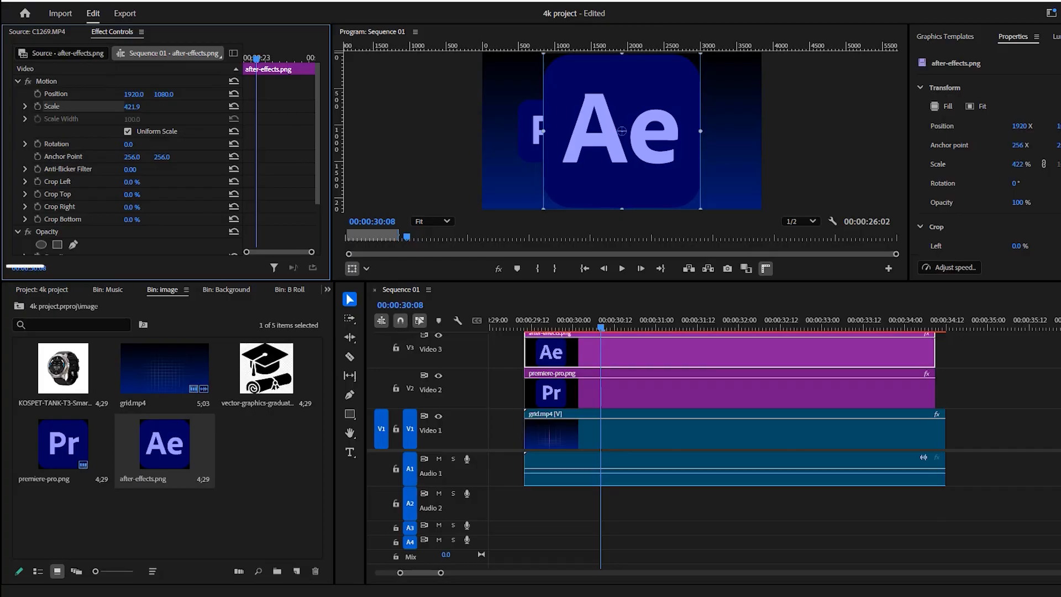
left_click_drag(131, 106, 0, 106)
left_click_drag(622, 131, 703, 138)
Animate the after-effects.png Position with a keyframe at 00:00:30:04 and an off-frame starting keyframe at 00:00:29:10
key("Up")
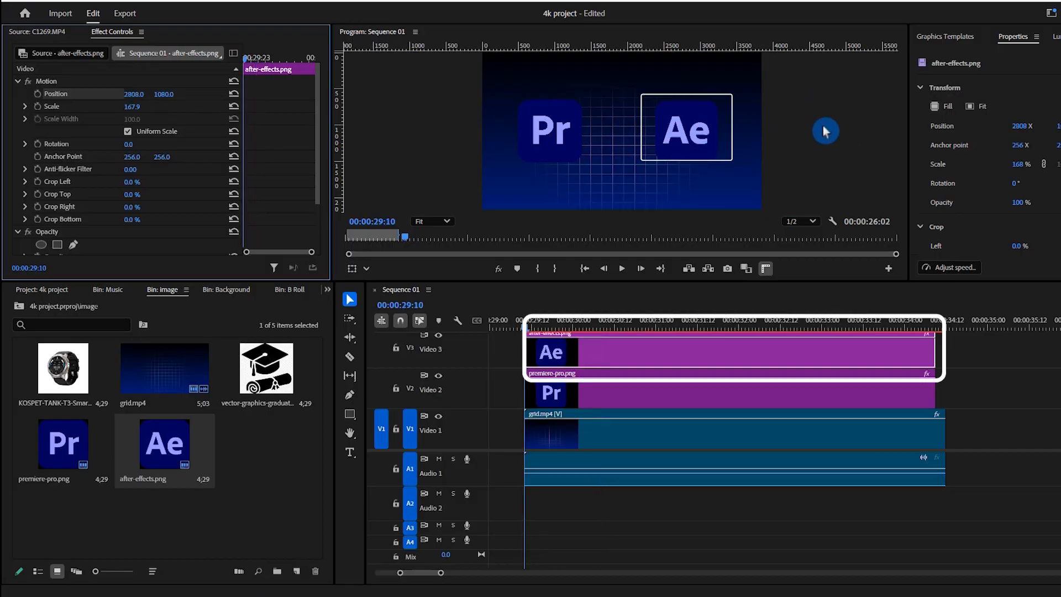
left_click(559, 326)
left_click_drag(562, 327, 593, 327)
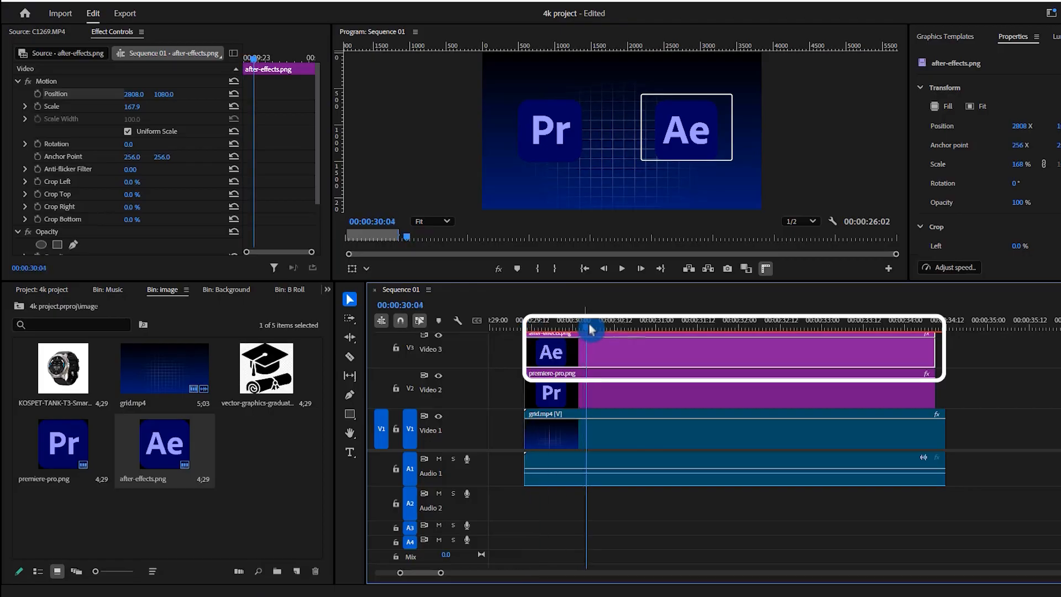
left_click(37, 94)
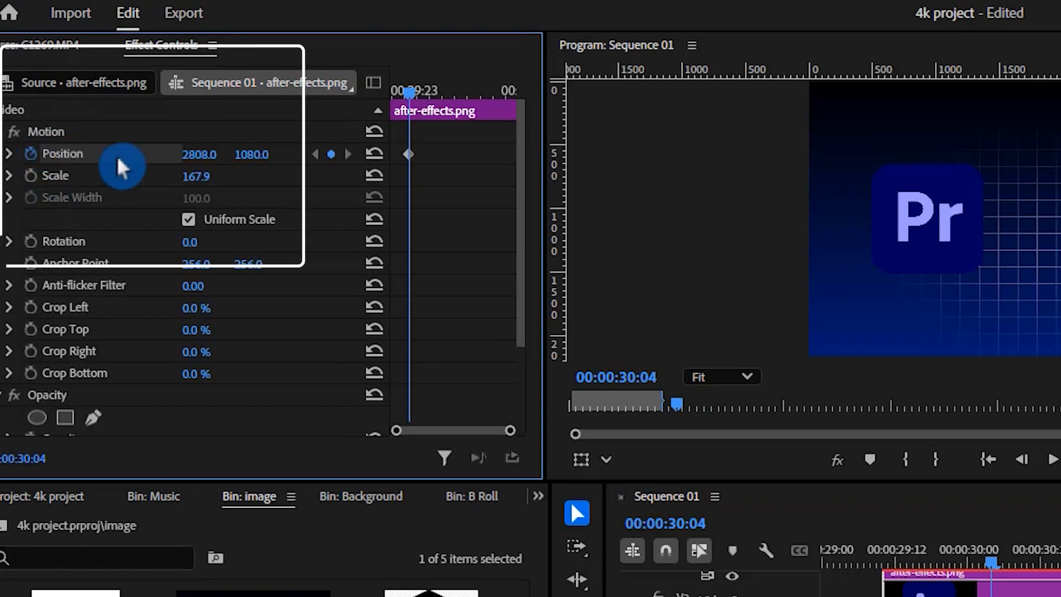
left_click_drag(412, 84, 331, 109)
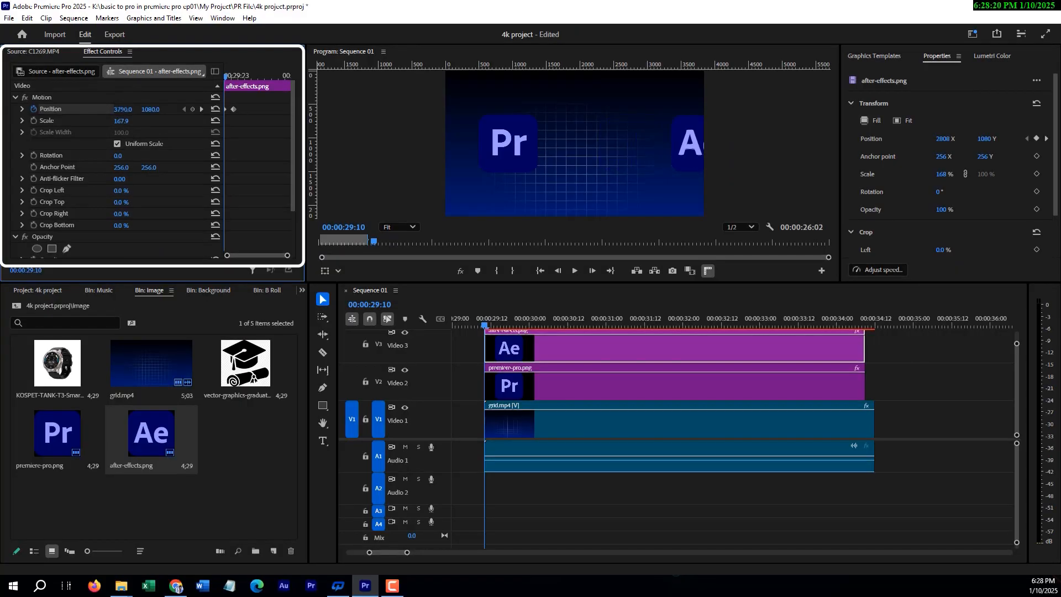
left_click(34, 109)
Animate the premiere-pro.png Position with a keyframe at 00:00:30:05 and a starting keyframe at 00:00:29:10 with horizontal position -466
left_click(630, 327)
left_click(561, 391)
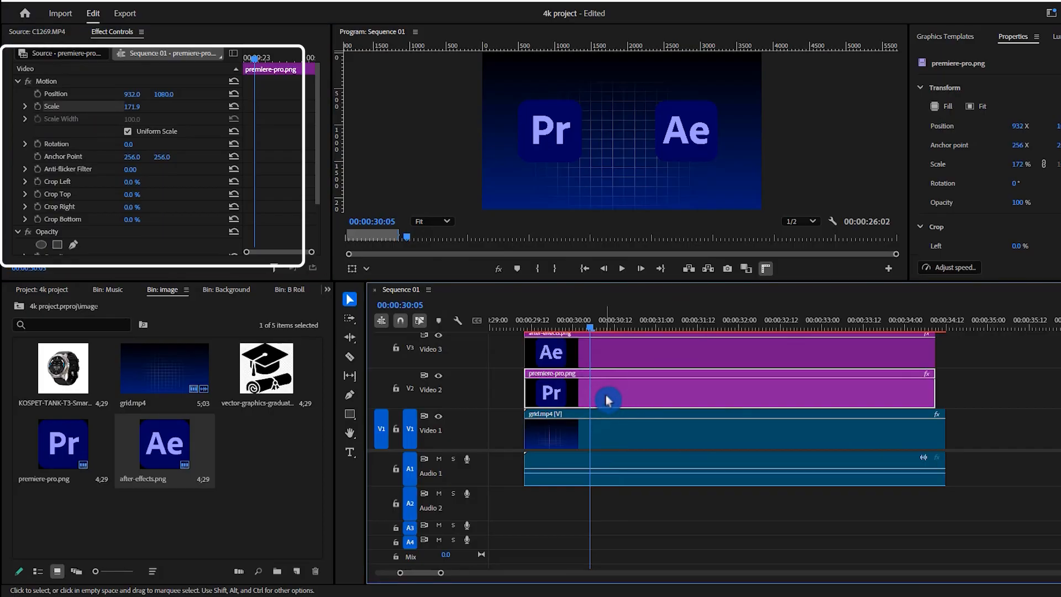
left_click(38, 95)
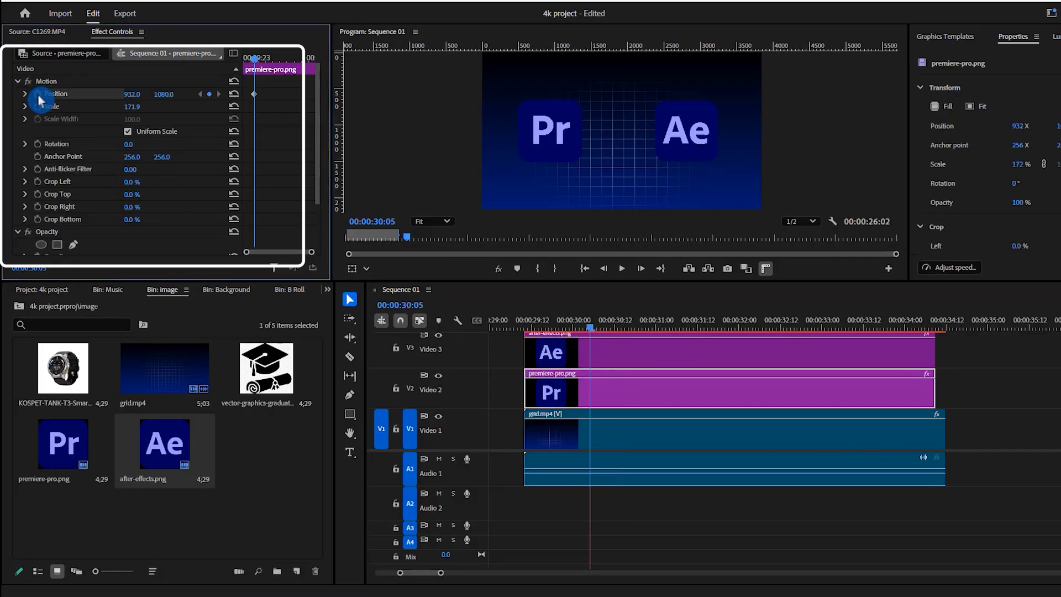
left_click_drag(256, 60, 242, 61)
left_click_drag(131, 94, 5, 93)
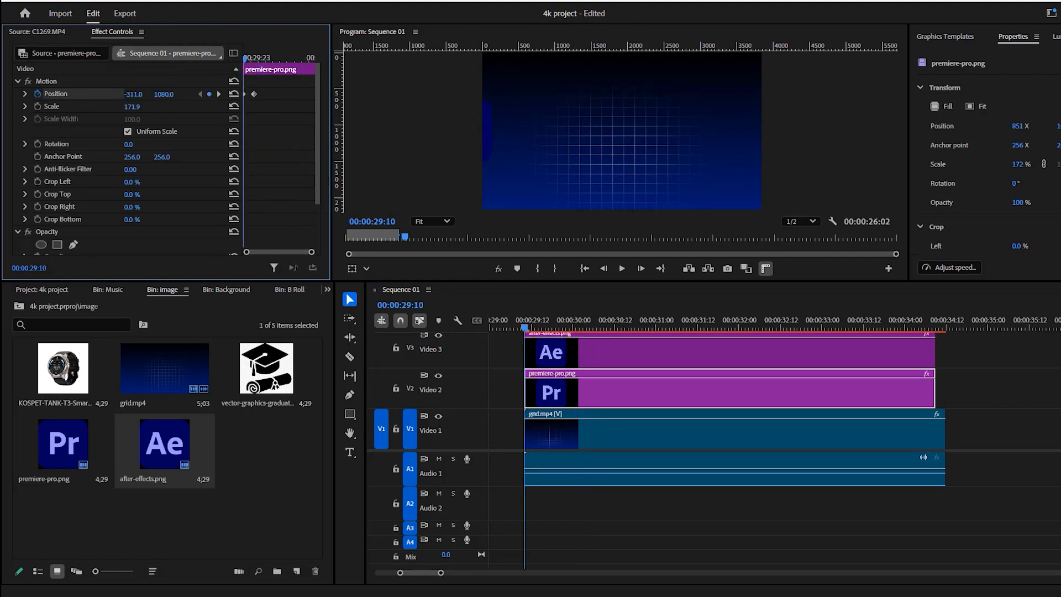
Play back the logo slide-in animation repeatedly from the start of the clips at 00:00:29:10
key("space")
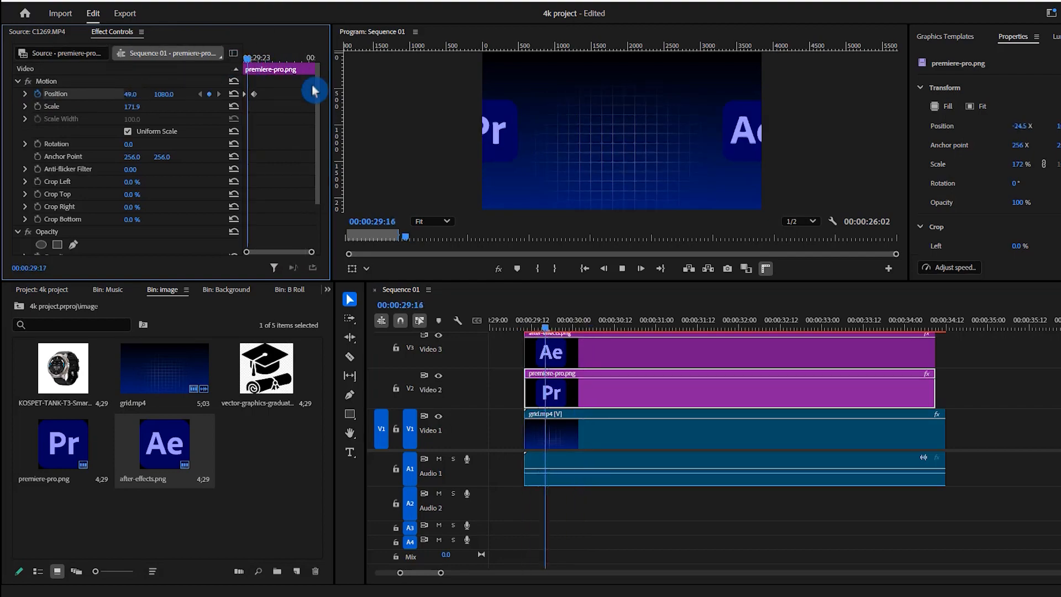
left_click_drag(547, 325, 522, 330)
key("space")
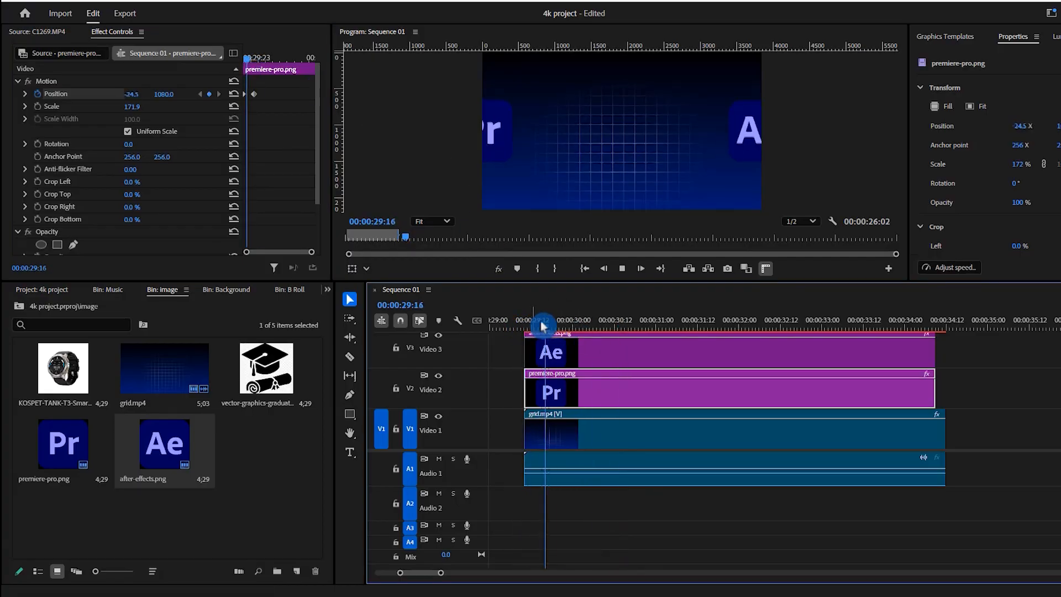
left_click_drag(649, 335, 526, 333)
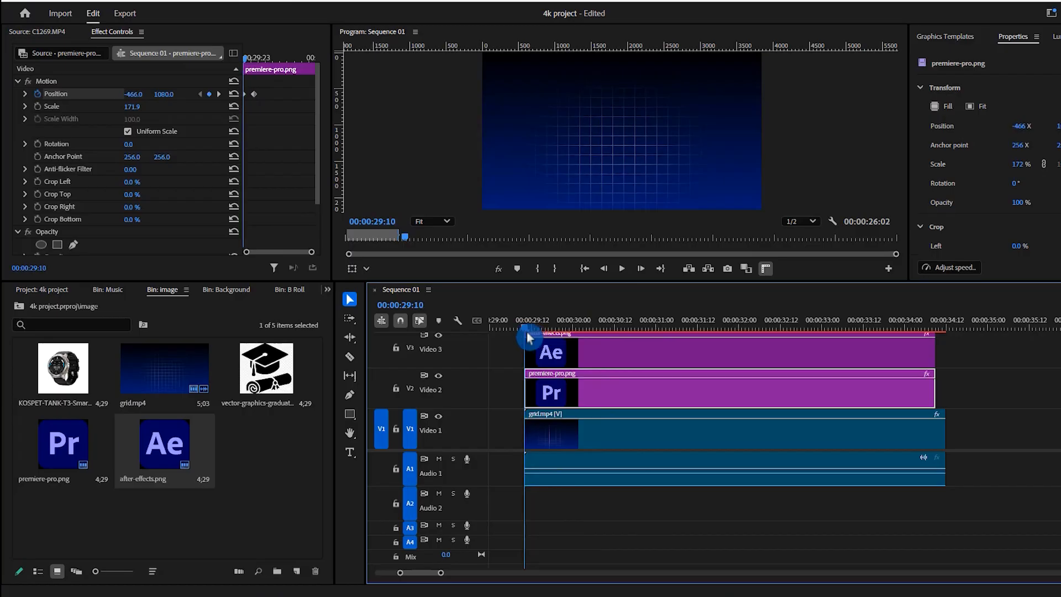
key("space")
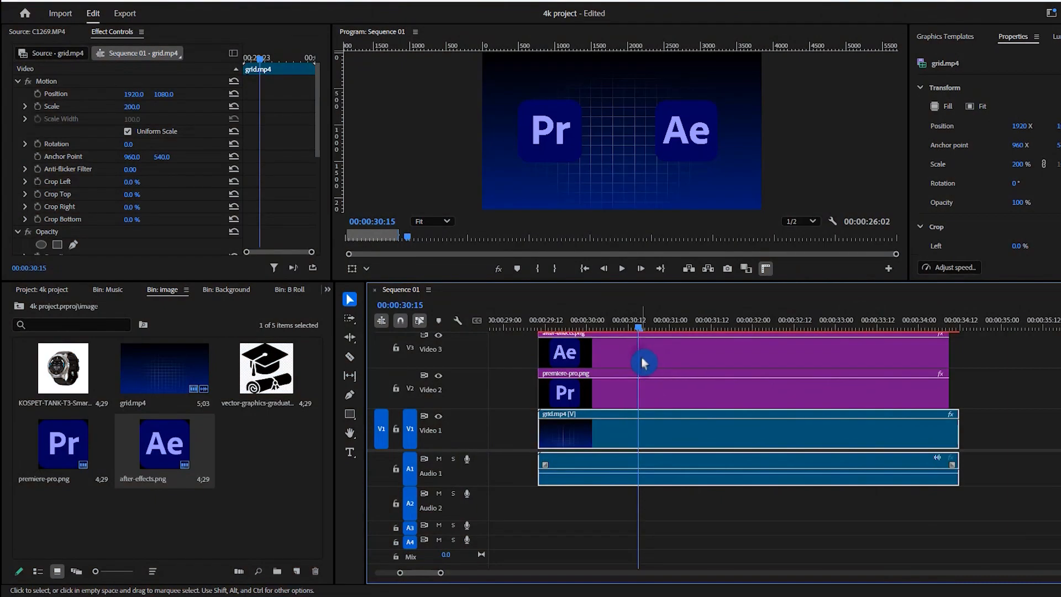
Delete the Position keyframes of the after-effects.png clip on Video 3
left_click(639, 359)
left_click(38, 93)
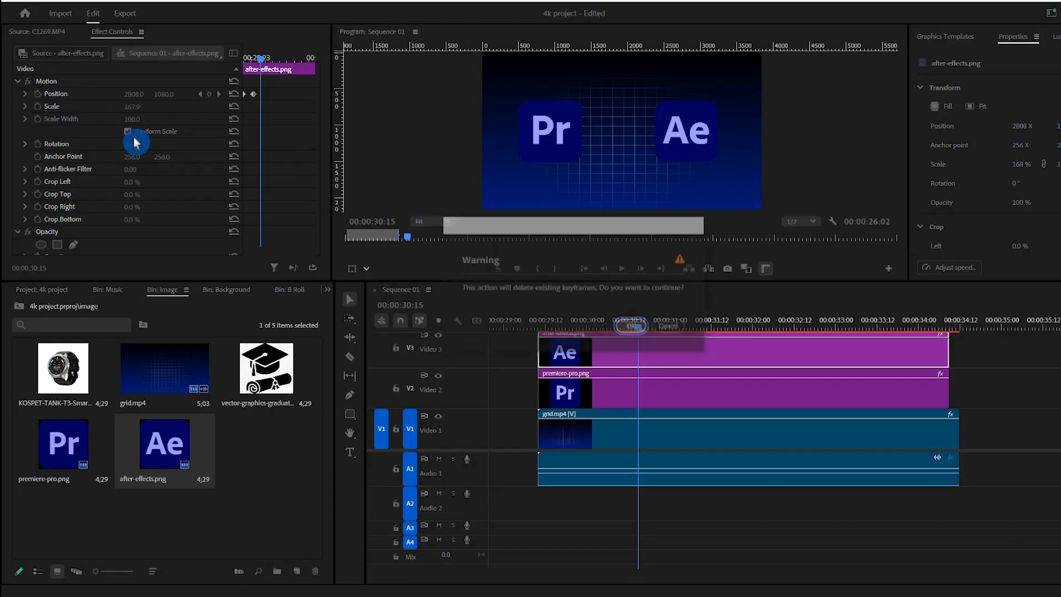
left_click(633, 327)
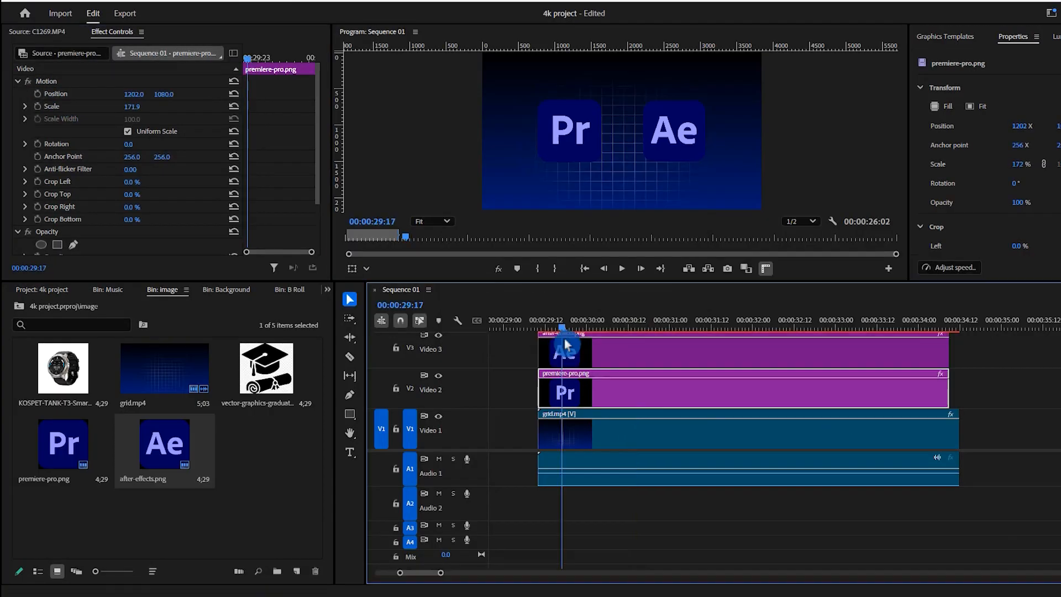
Add a Scale keyframe at 00:00:30:02 to both the after-effects.png and premiere-pro.png clips
left_click_drag(564, 336, 594, 328)
left_click(656, 353)
left_click(130, 131)
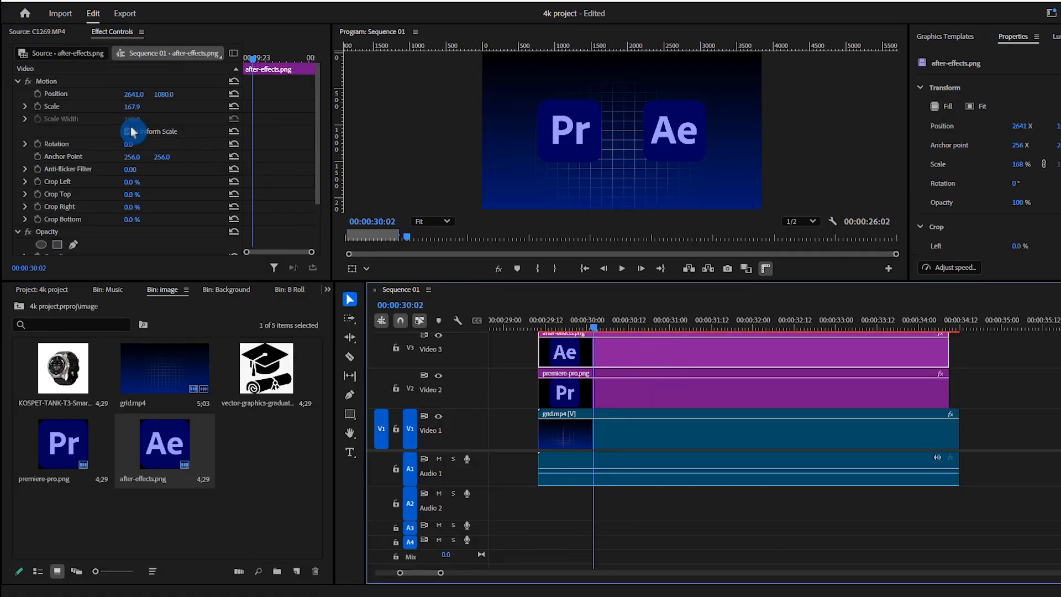
left_click(40, 107)
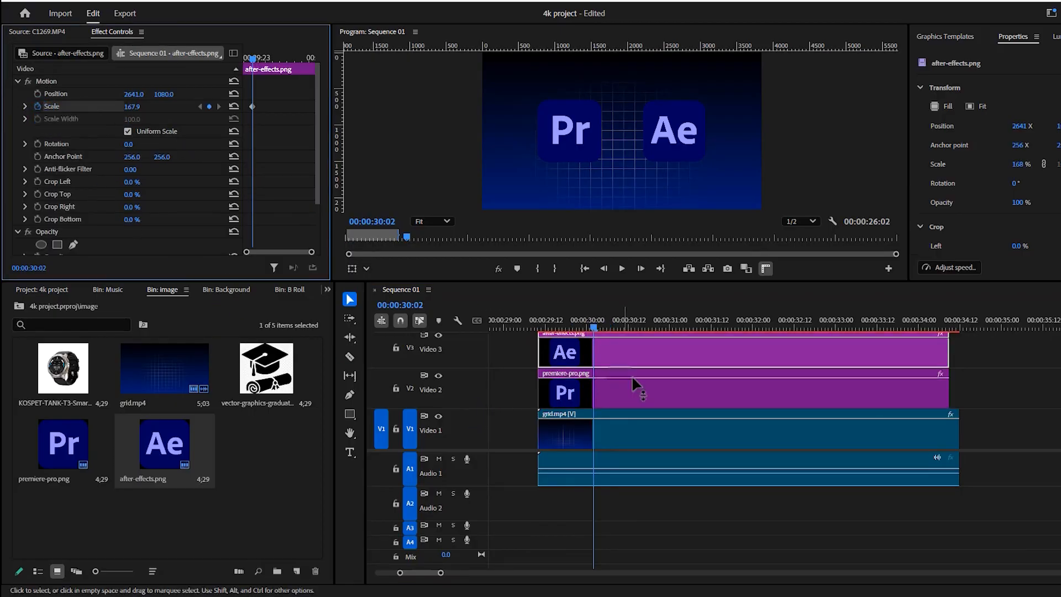
left_click(580, 395)
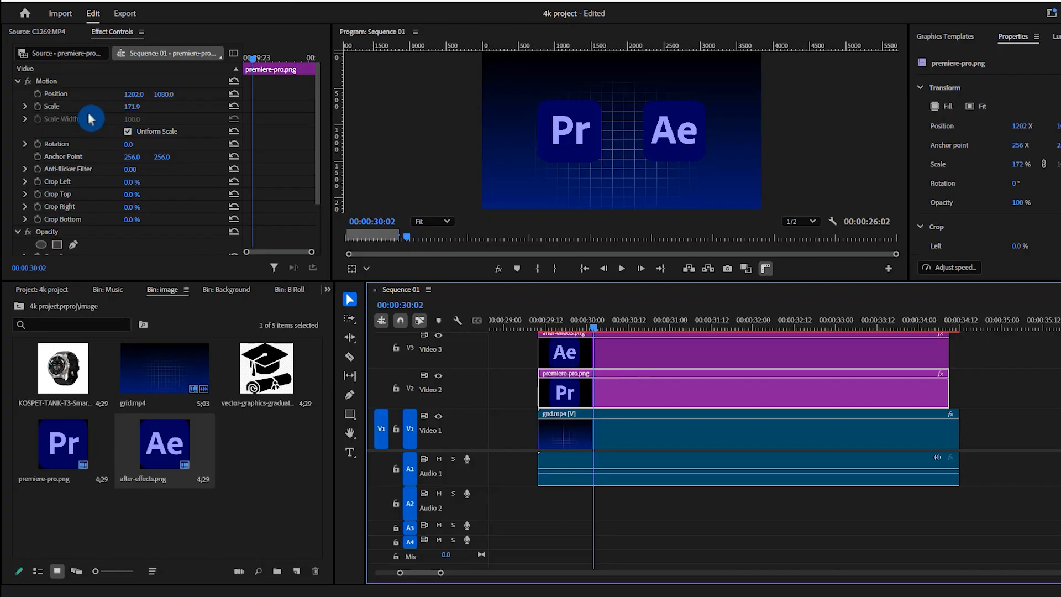
left_click(37, 108)
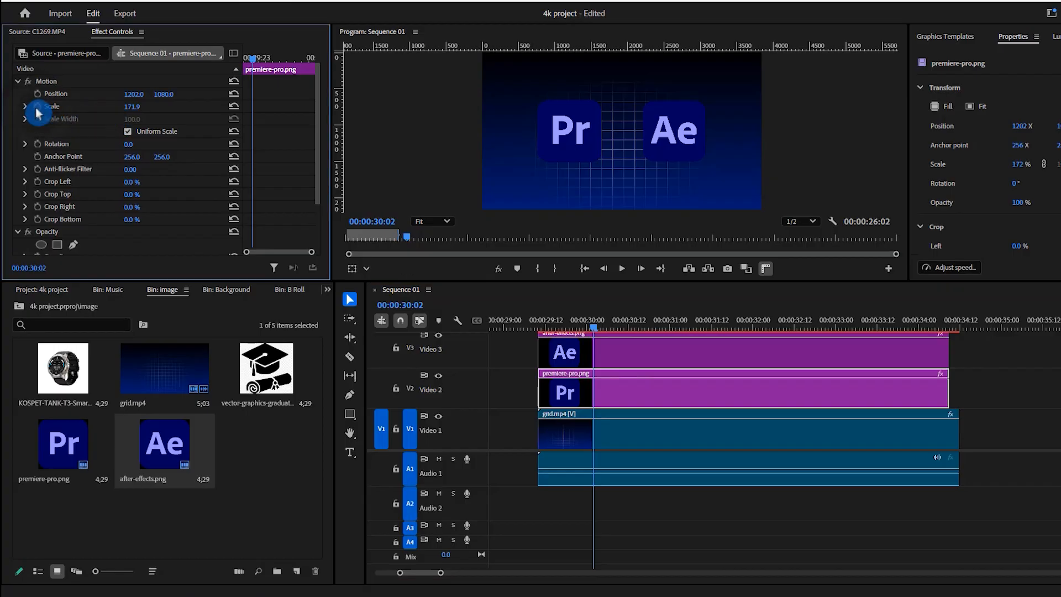
Set a starting Scale keyframe of 0 at 00:00:29:10 on both the after-effects.png and premiere-pro.png clips
left_click(598, 349)
left_click_drag(250, 57, 245, 57)
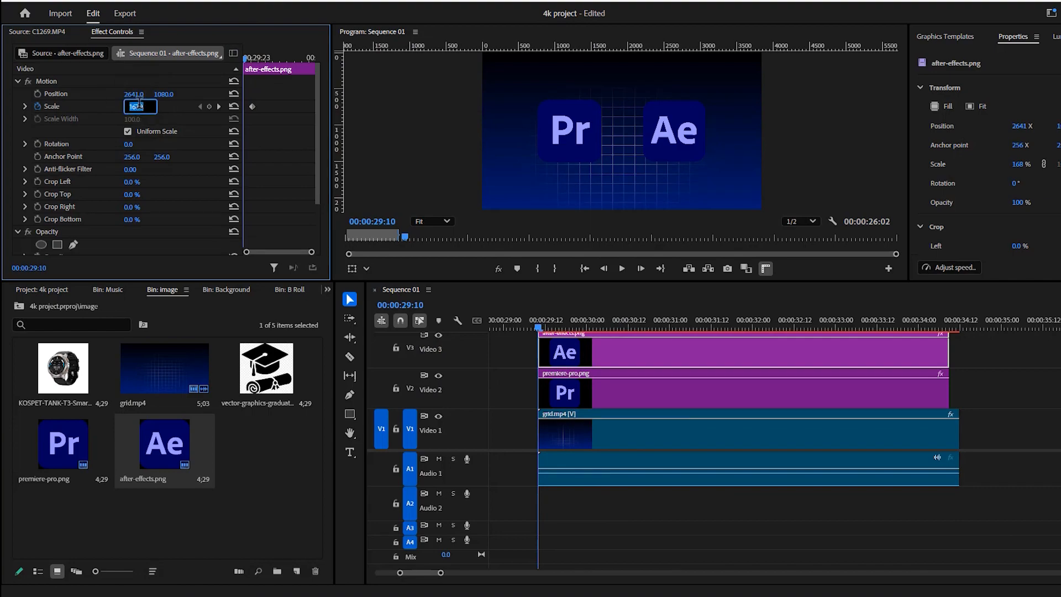
left_click(564, 391)
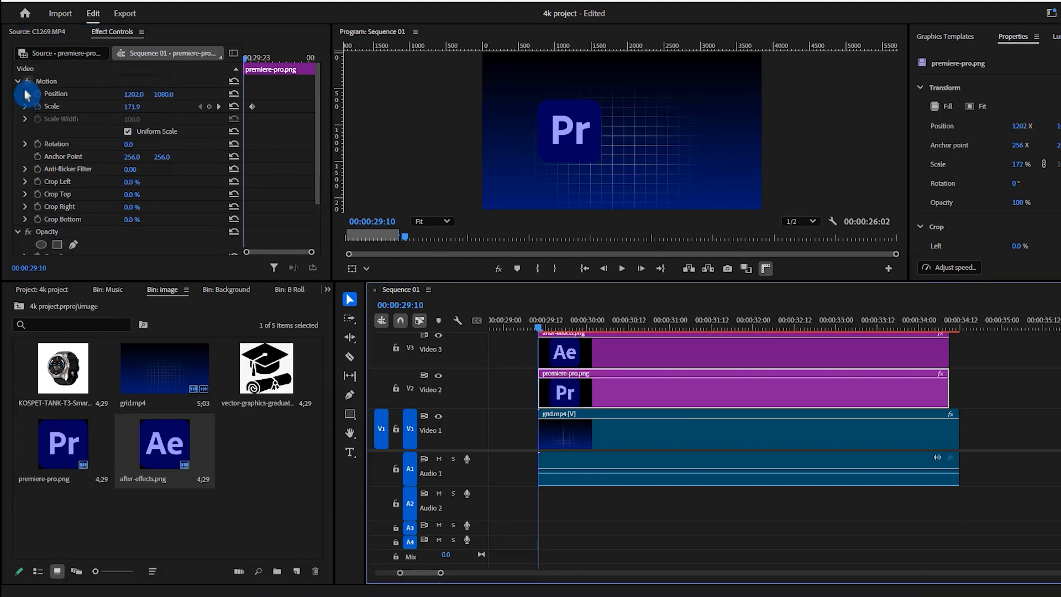
left_click(135, 106)
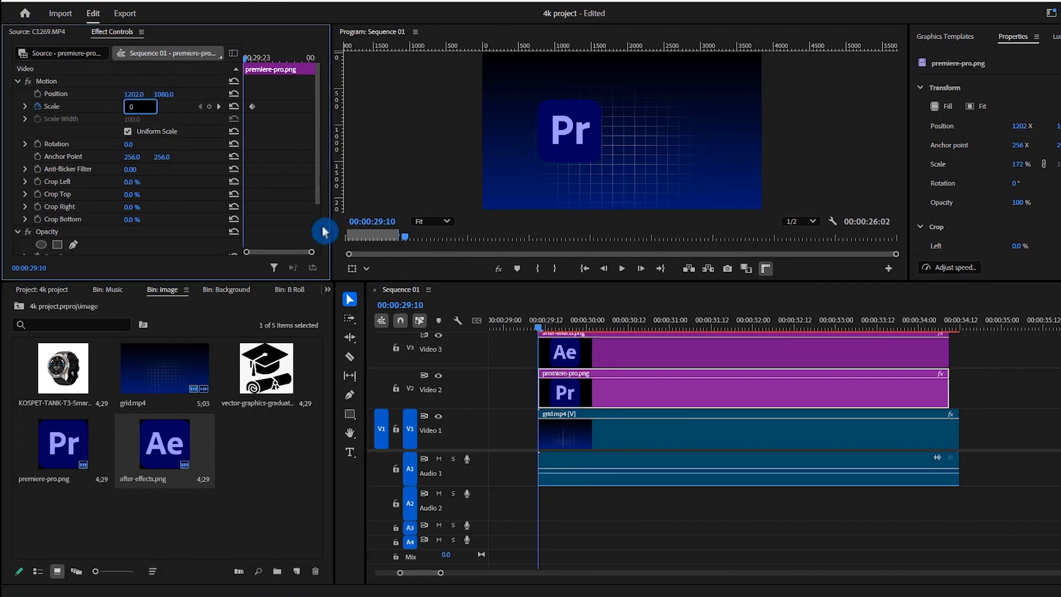
left_click(612, 396)
Play back the logos' scale-up animation repeatedly from the start of the clips
left_click_drag(546, 323, 530, 323)
left_click(622, 271)
left_click(538, 325)
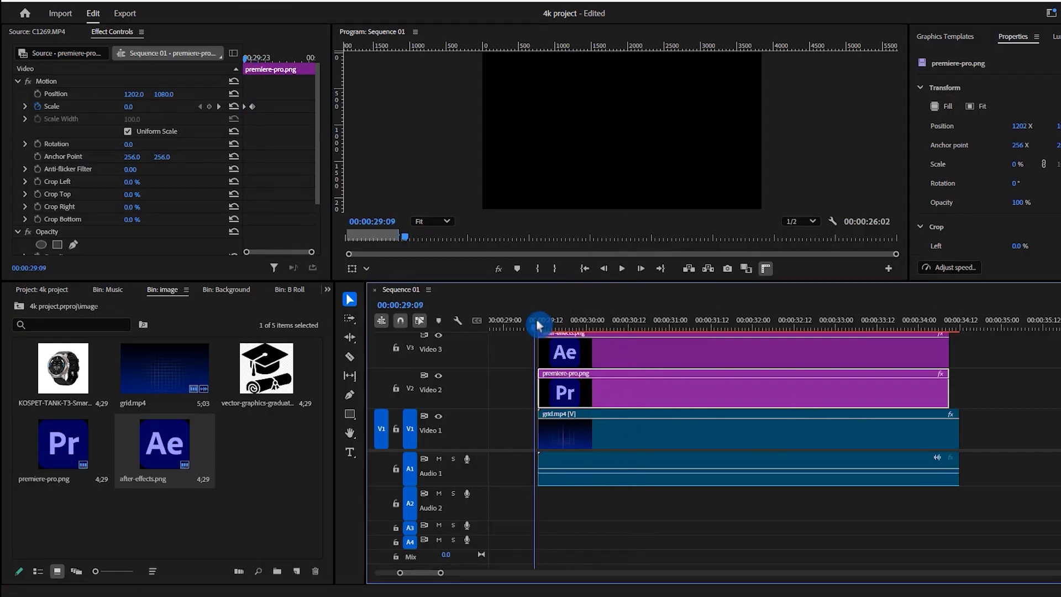
key("space")
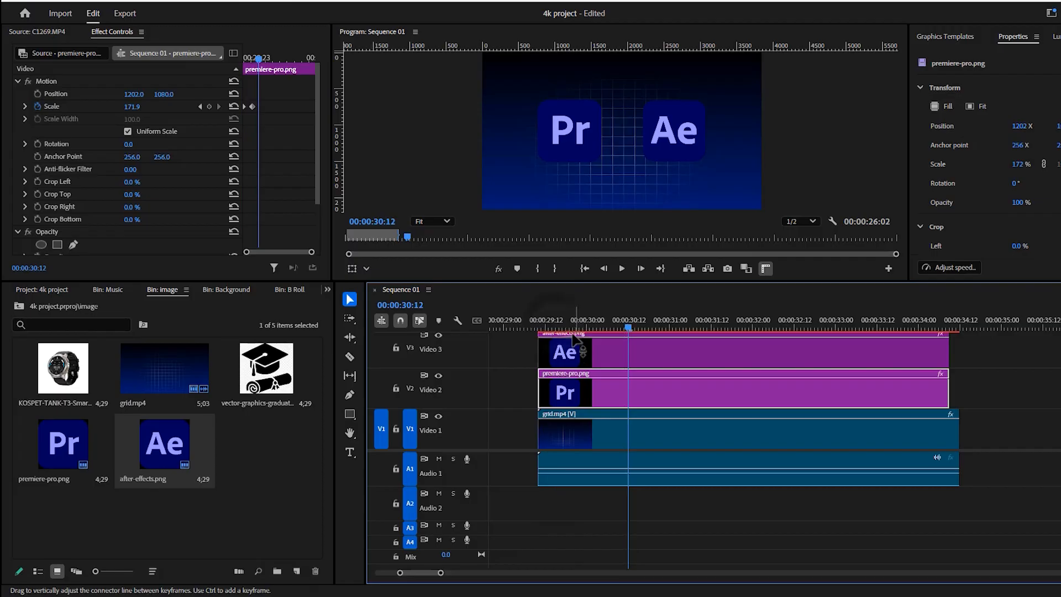
left_click(525, 323)
key("space")
left_click(539, 325)
key("space")
left_click_drag(574, 324, 544, 320)
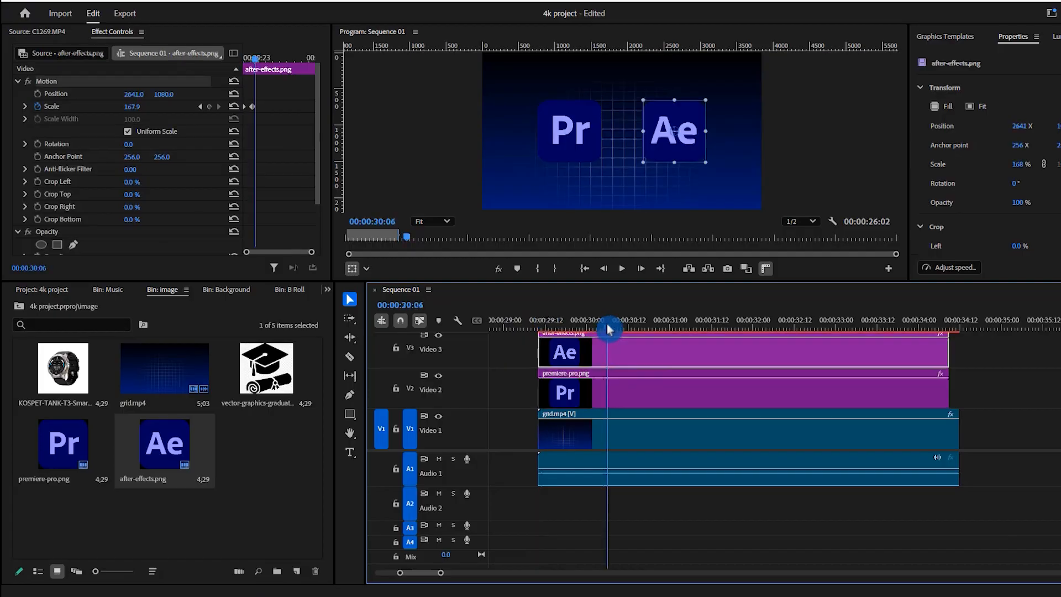
Add a Rotation keyframe at 00:00:30:01 to both the after-effects.png and premiere-pro.png clips
mouse_move(609, 327)
left_mouse_down()
mouse_move(576, 329)
mouse_move(594, 330)
left_mouse_up()
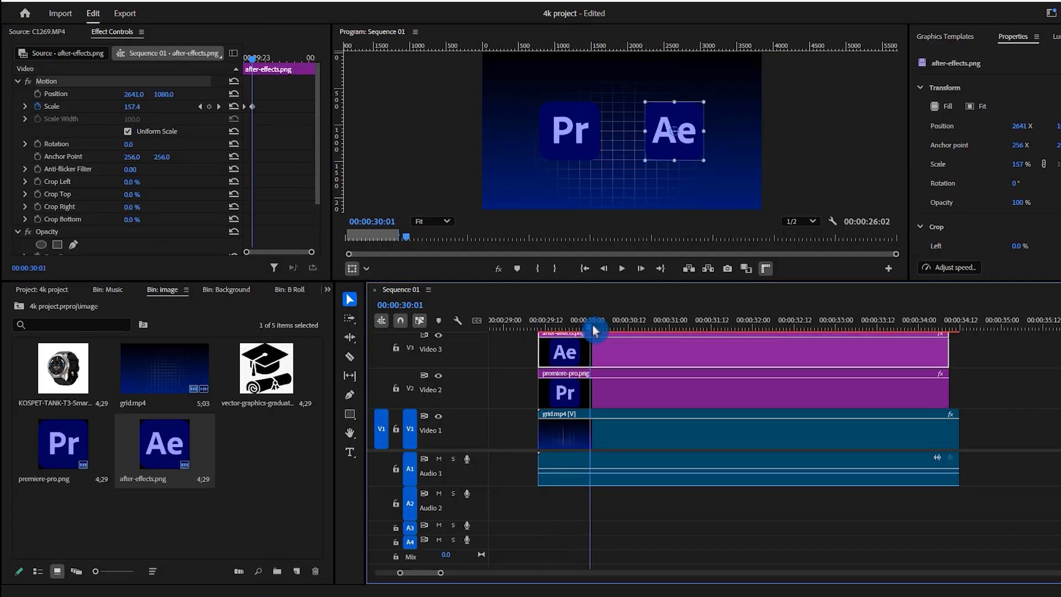
left_click(38, 144)
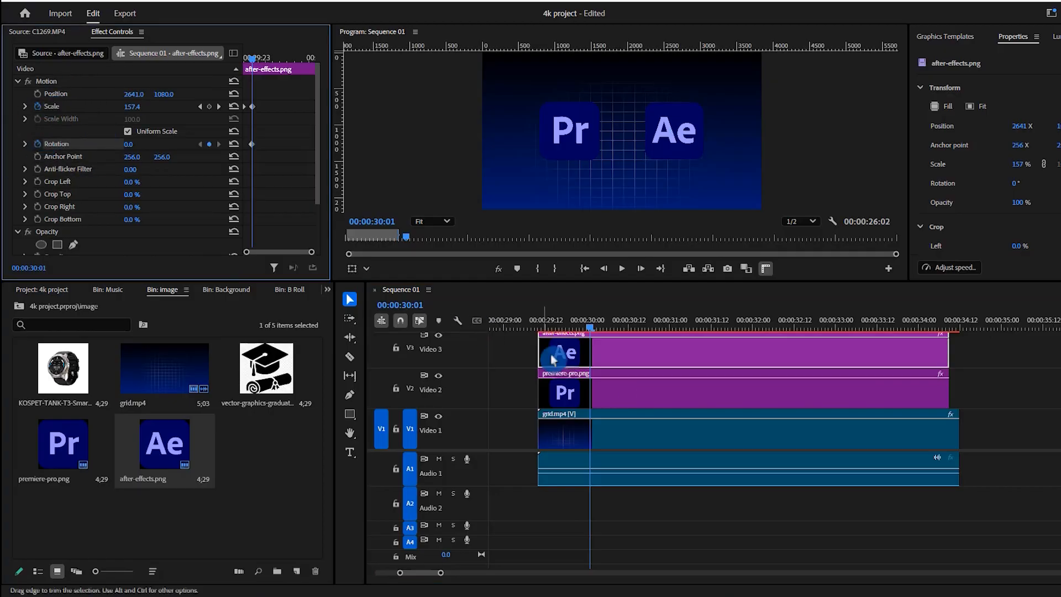
left_click(564, 389)
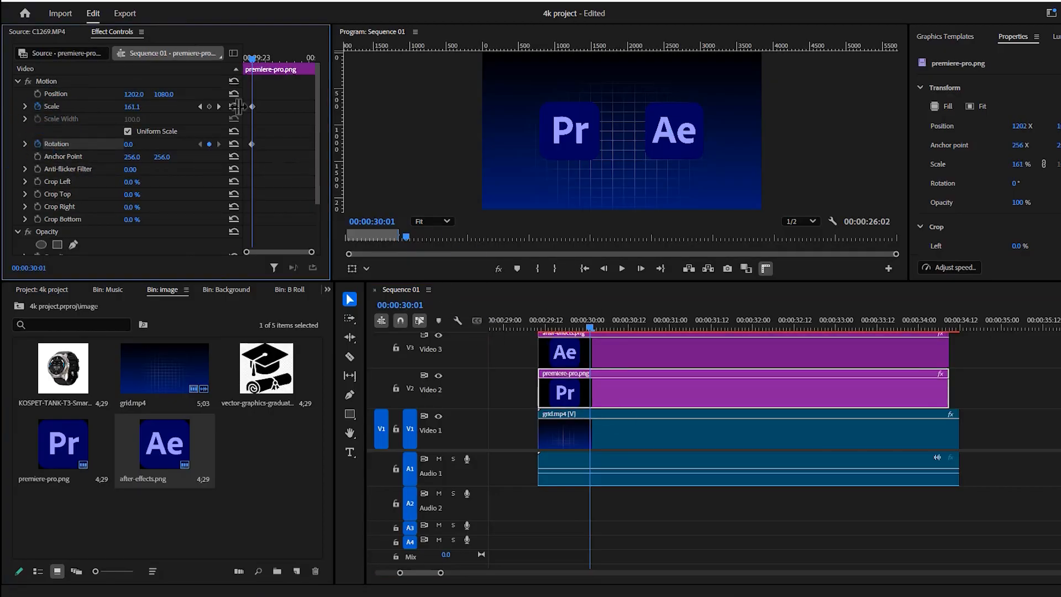
Set a starting Rotation keyframe of 10° at 00:00:29:10 on both the after-effects.png and premiere-pro.png clips
left_click_drag(253, 62, 237, 64)
left_click(584, 351)
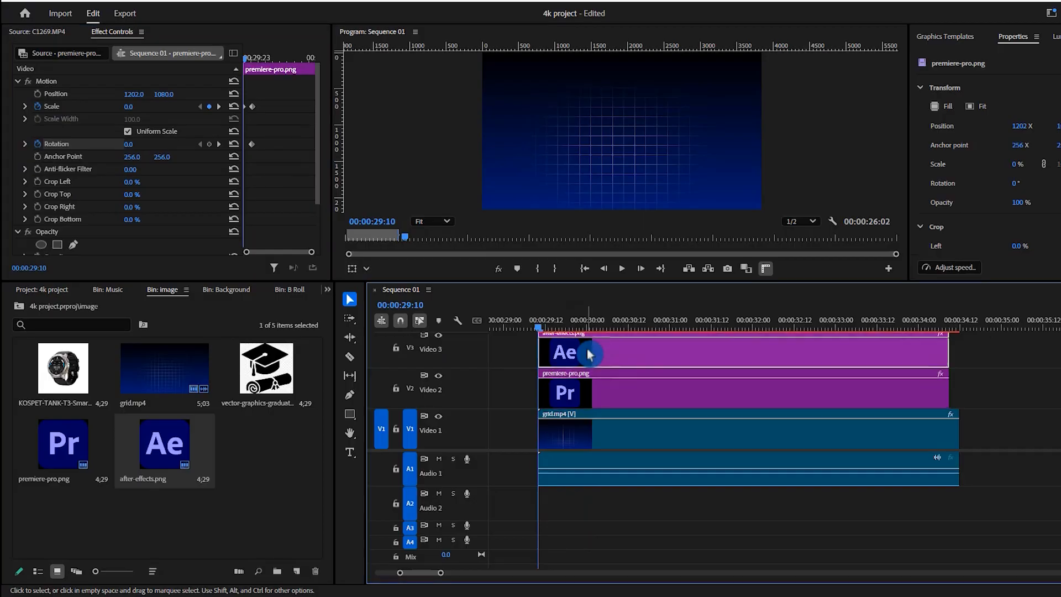
left_click_drag(132, 146, 124, 146)
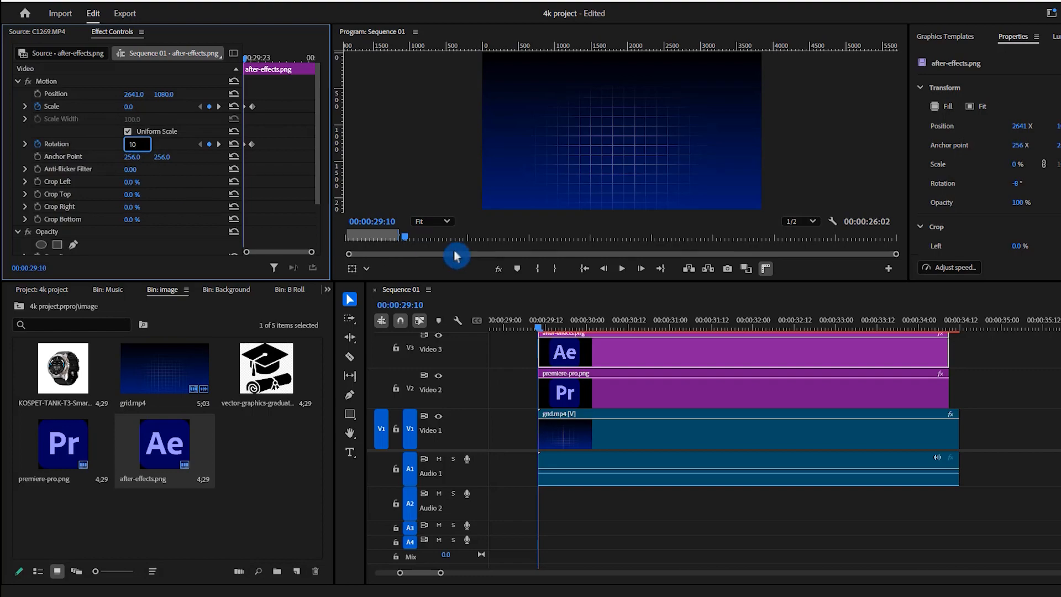
left_click(603, 395)
left_click_drag(129, 146, 138, 147)
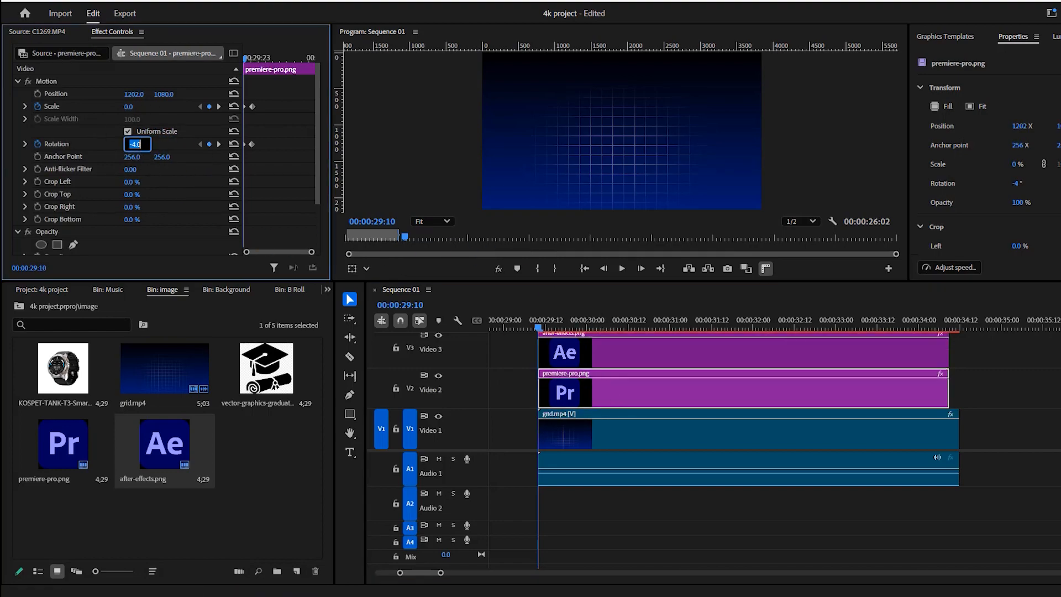
left_click(627, 427)
Play back the combined scale and rotation animation from the start of the logo clips
left_click_drag(562, 320, 536, 319)
key("space")
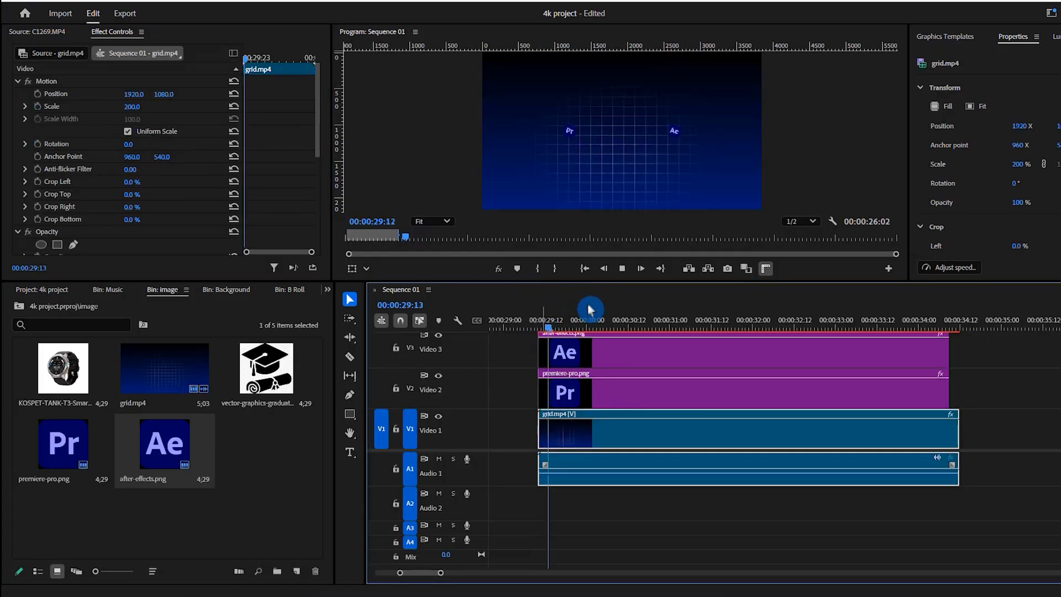
mouse_move(563, 320)
left_mouse_down()
mouse_move(549, 320)
mouse_move(584, 320)
left_mouse_up()
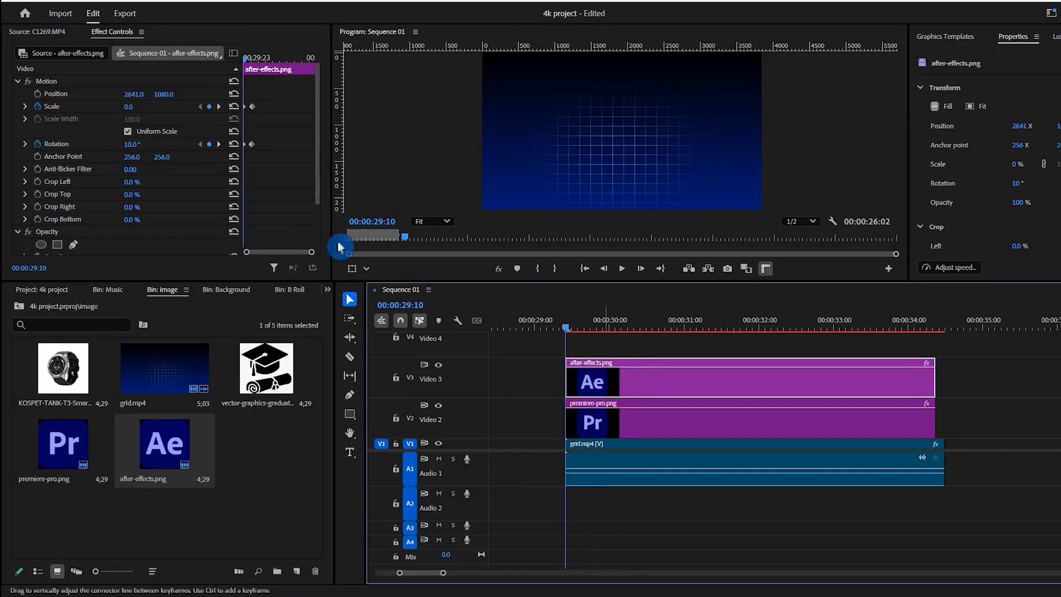
Change the starting Rotation keyframe at 00:00:29:10 to 20° on both the after-effects.png and premiere-pro.png clips
left_click(128, 144)
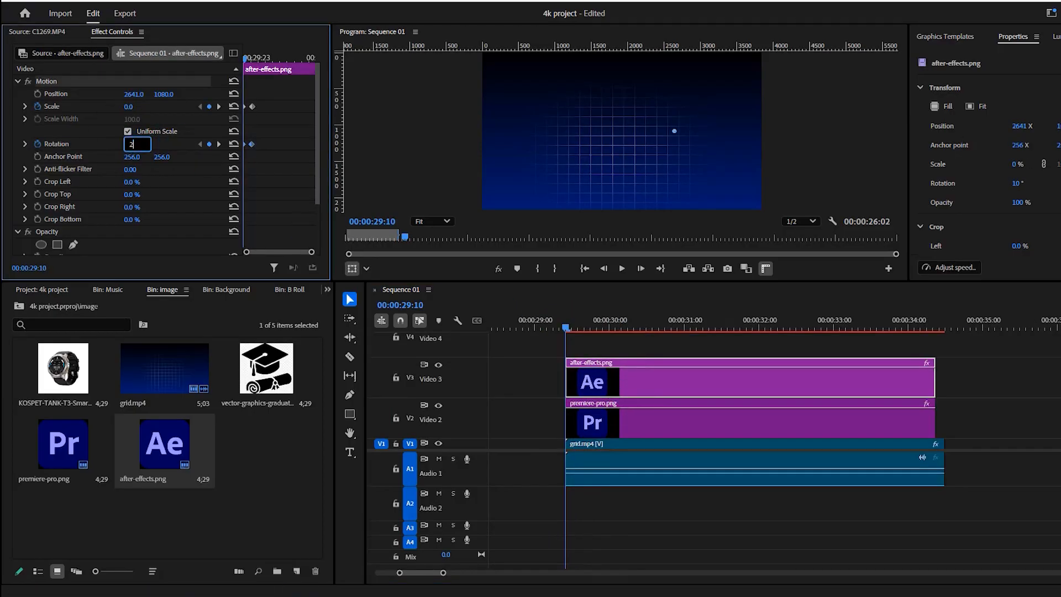
type("20")
key("Return")
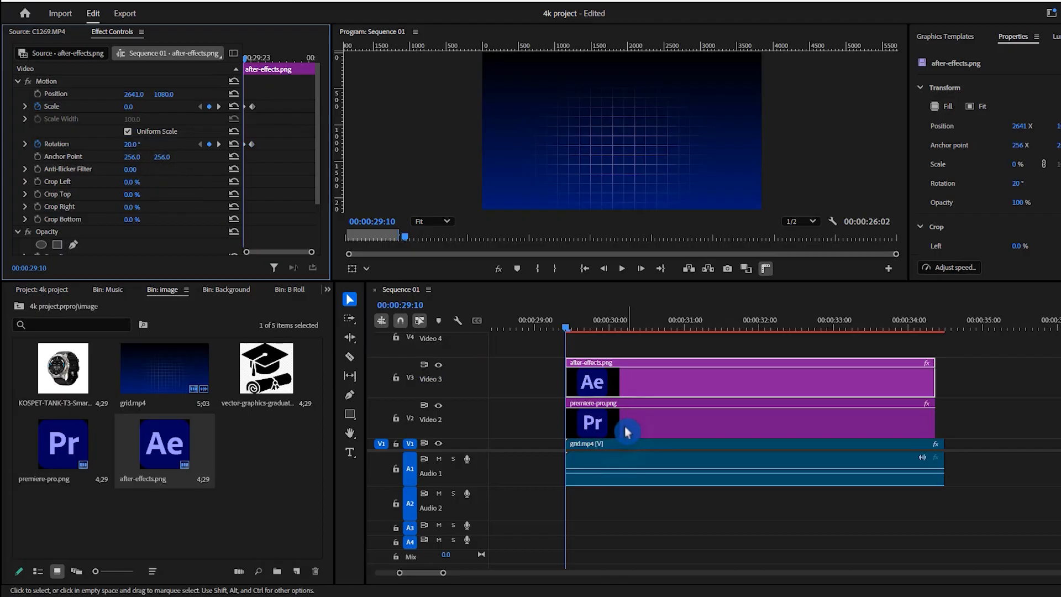
left_click(594, 414)
left_click(586, 421)
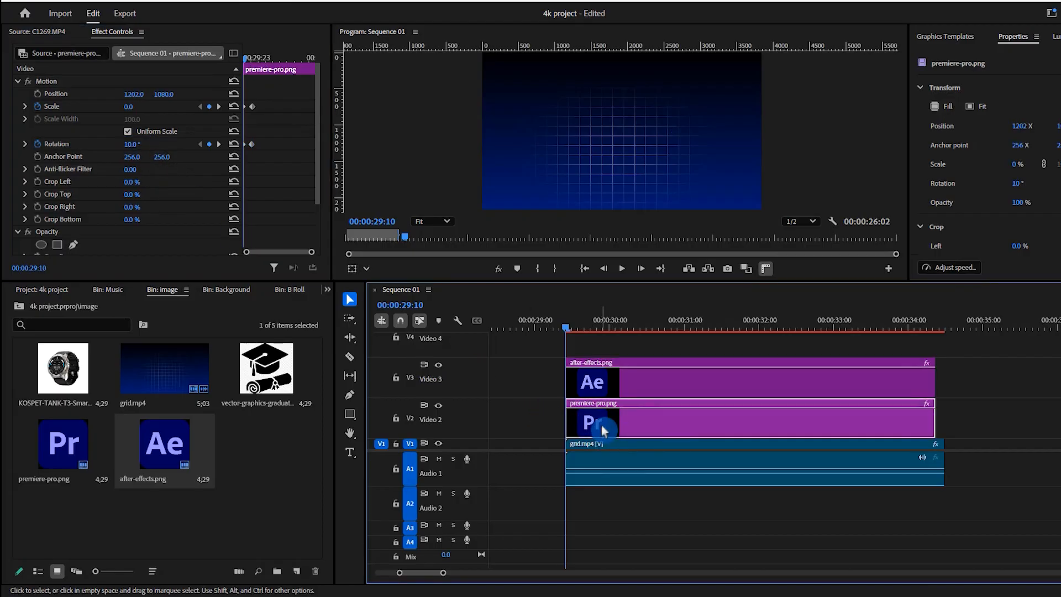
left_click(128, 145)
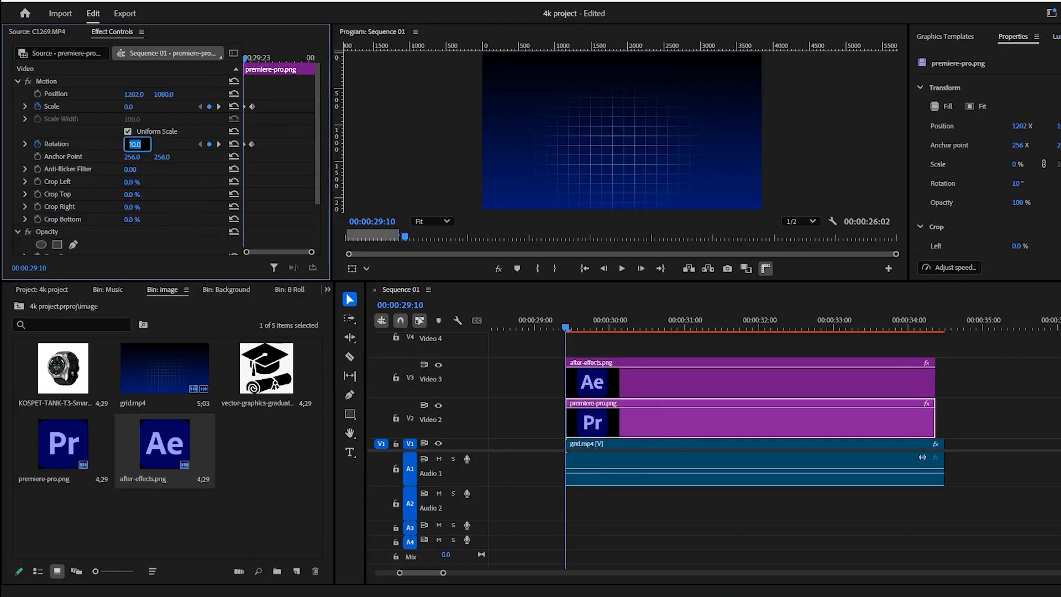
Replay the logo animation several times to review the 20° starting rotation
key("space")
left_click_drag(584, 328, 568, 330)
key("space")
left_click_drag(623, 332, 564, 327)
key("space")
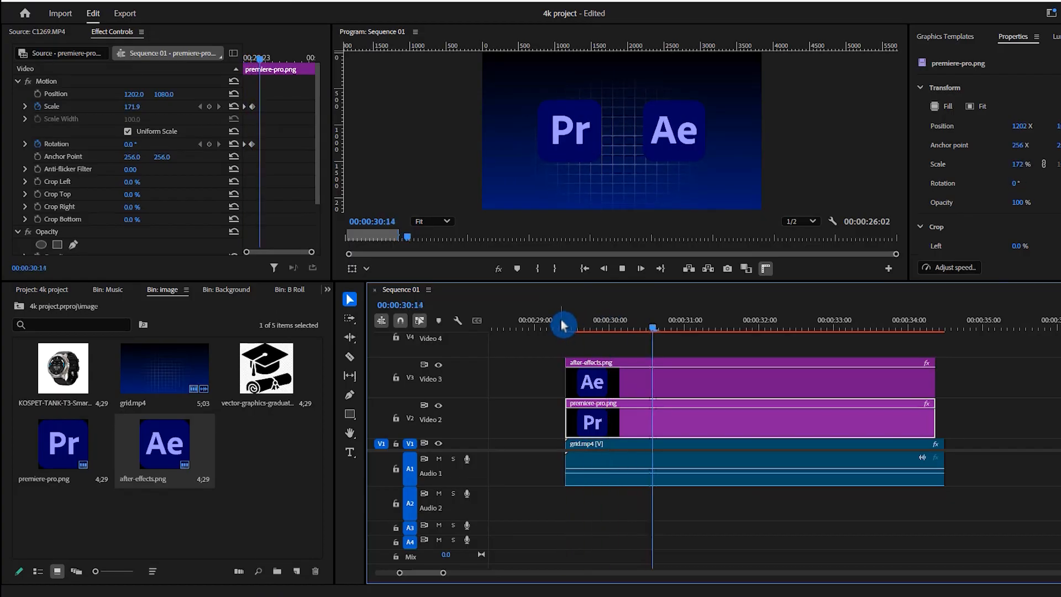
left_click_drag(623, 329, 565, 322)
key("space")
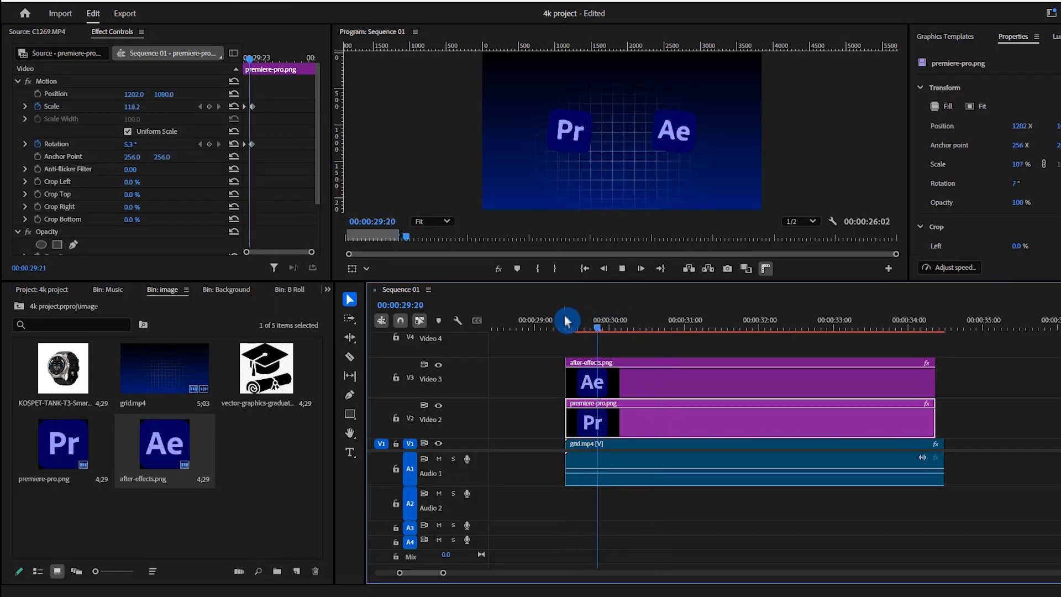
key("space")
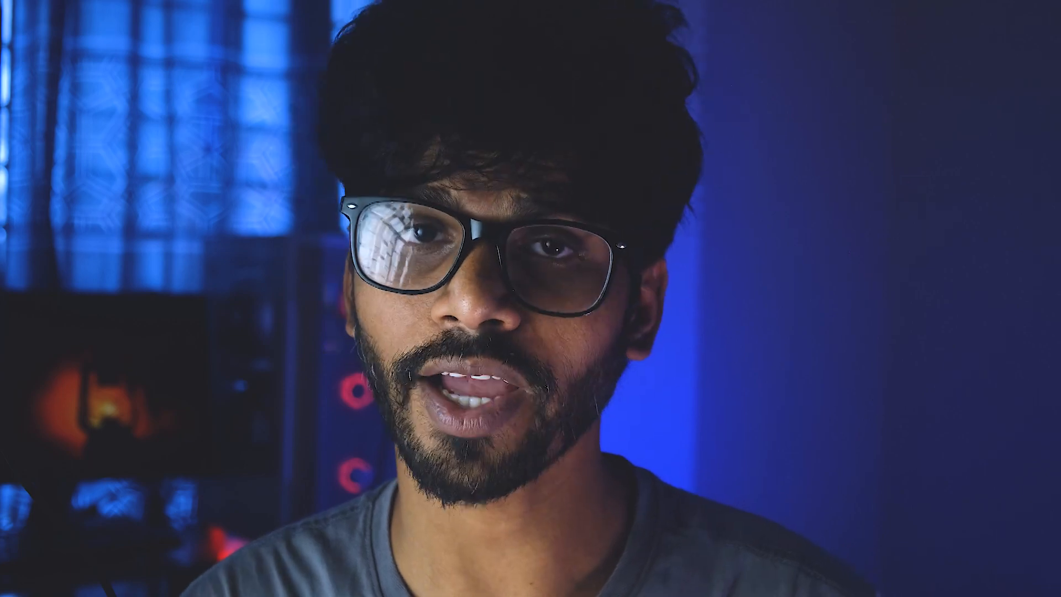